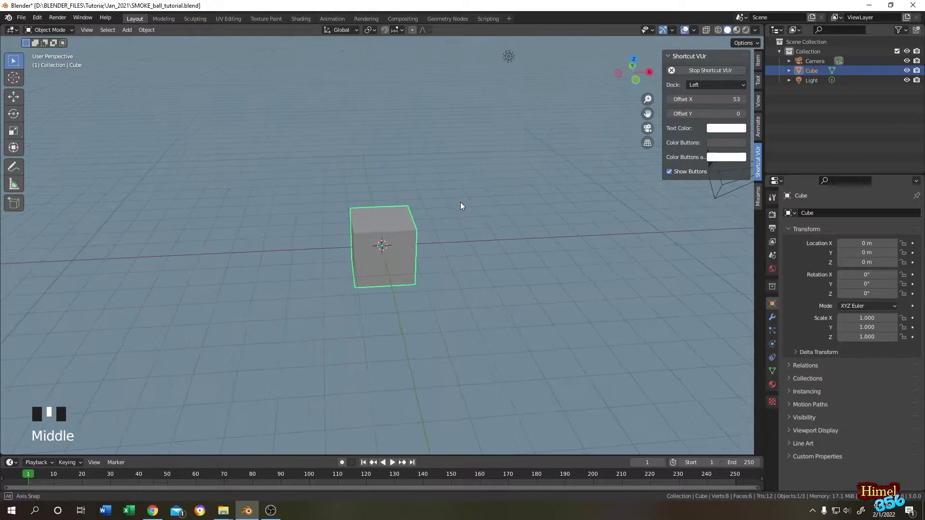
- Select the default cube and delete it, leaving just the camera and light
middle_drag(461, 206, 450, 198)
scroll(449, 206, up, 1)
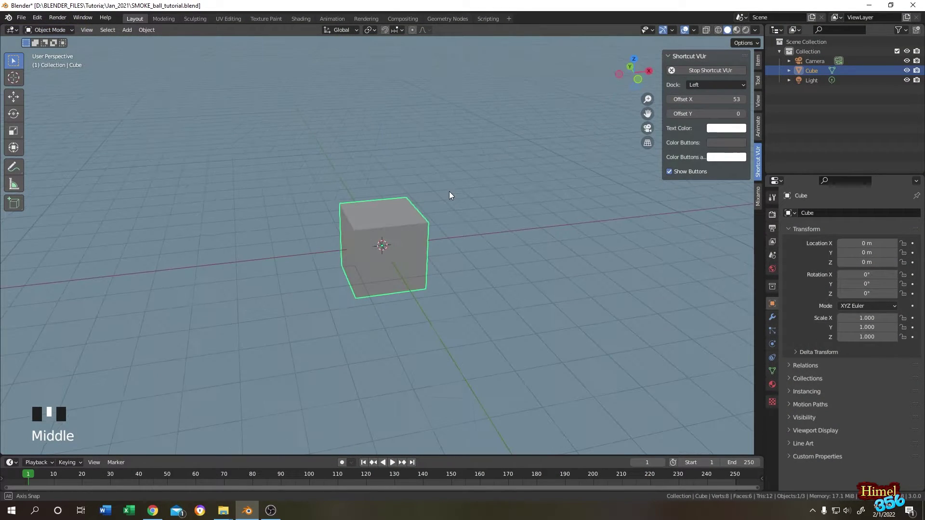
click(404, 215)
key(x)
click(380, 216)
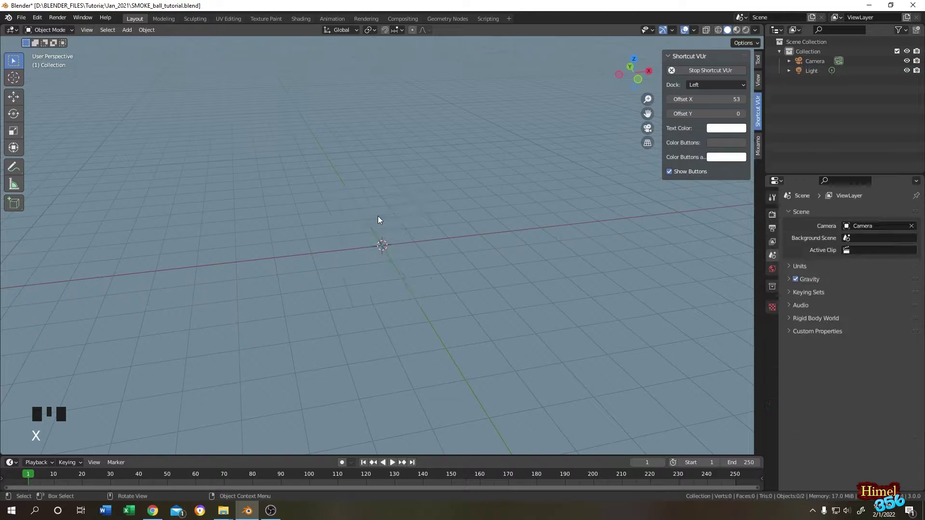
middle_drag(393, 220, 374, 159)
- Add a UV sphere and shade it smooth
key(shift+a)
mouse_move(373, 157)
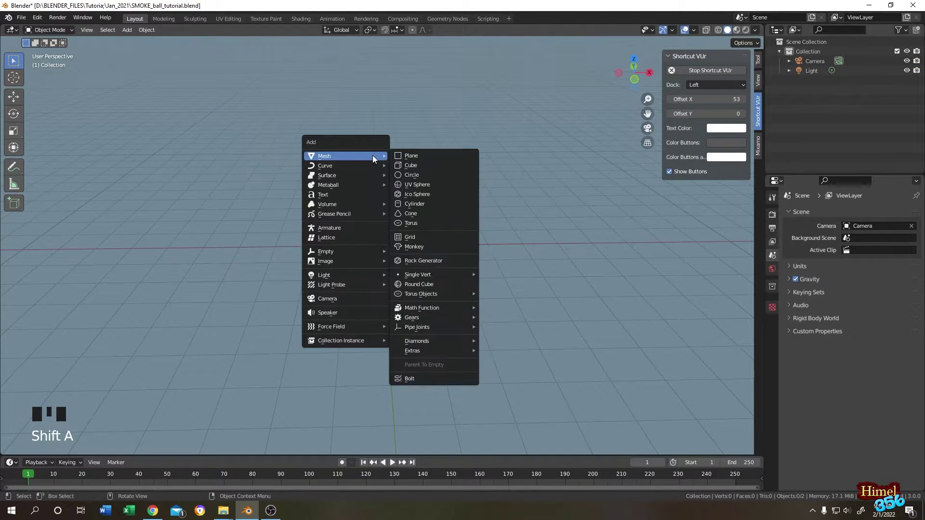
click(422, 185)
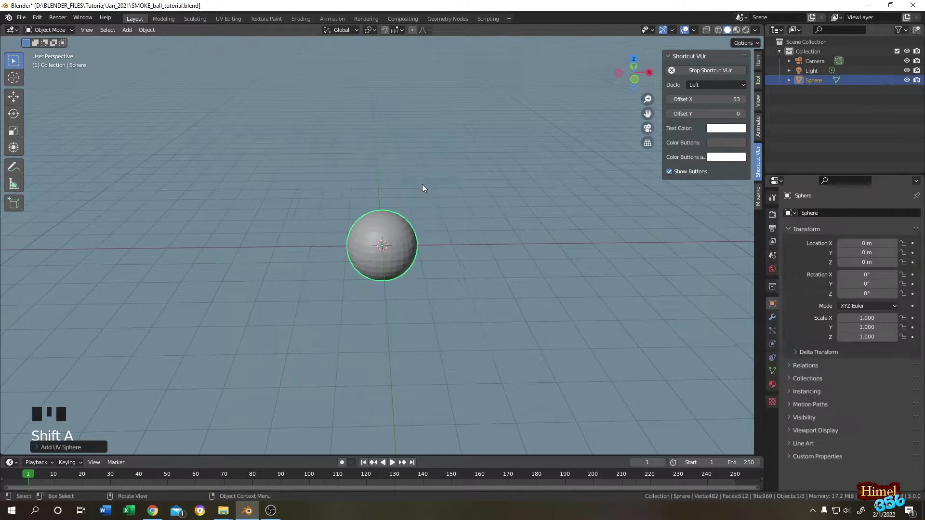
right_click(405, 226)
click(405, 226)
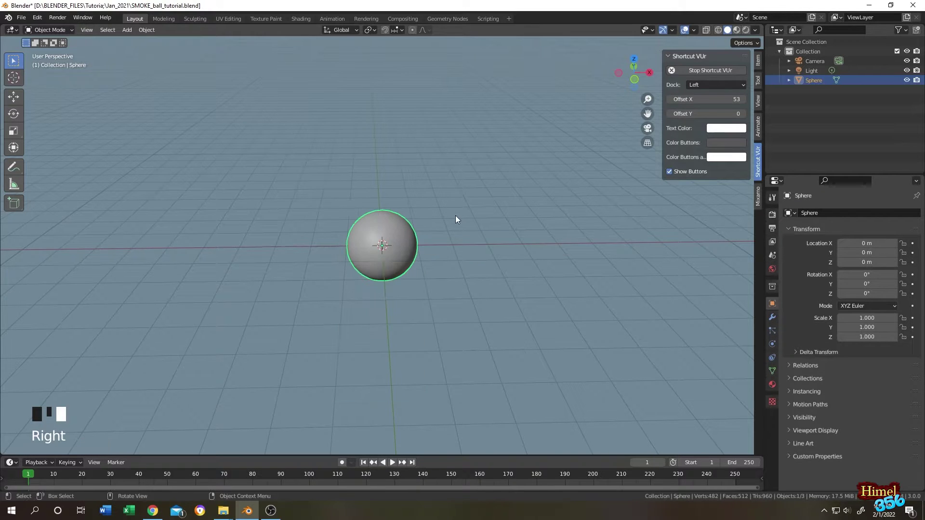
- In Edit Mode, raise the sphere's mesh 0.5 m above its origin from the front view
key(KP_1)
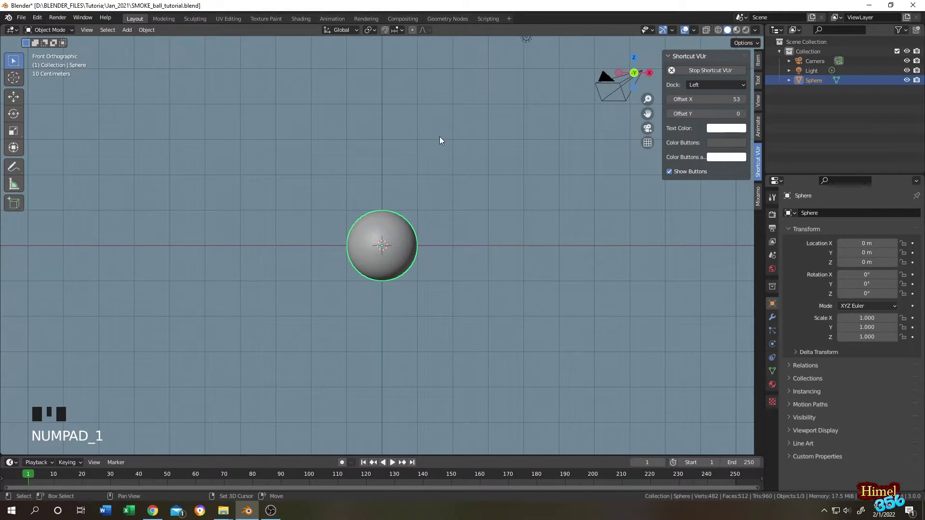
shift+middle_drag(440, 140, 419, 234)
key(Tab)
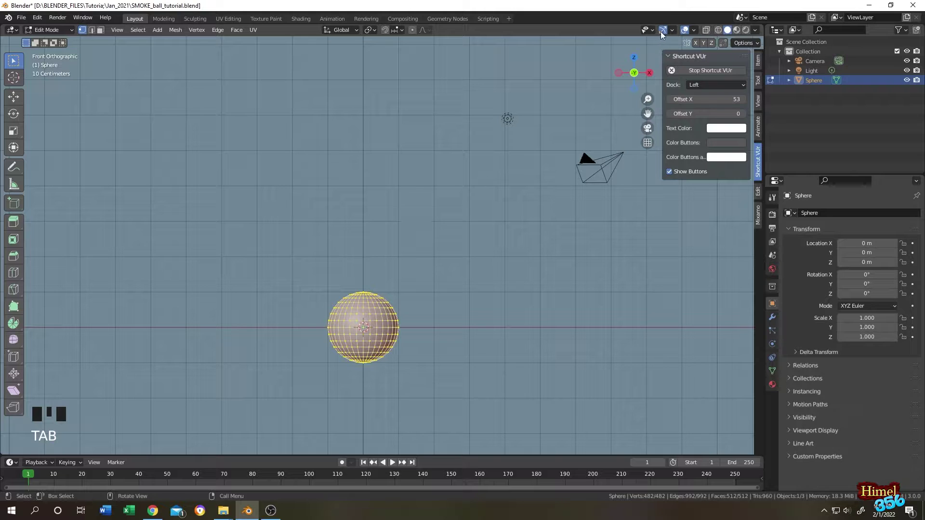
click(673, 30)
click(637, 124)
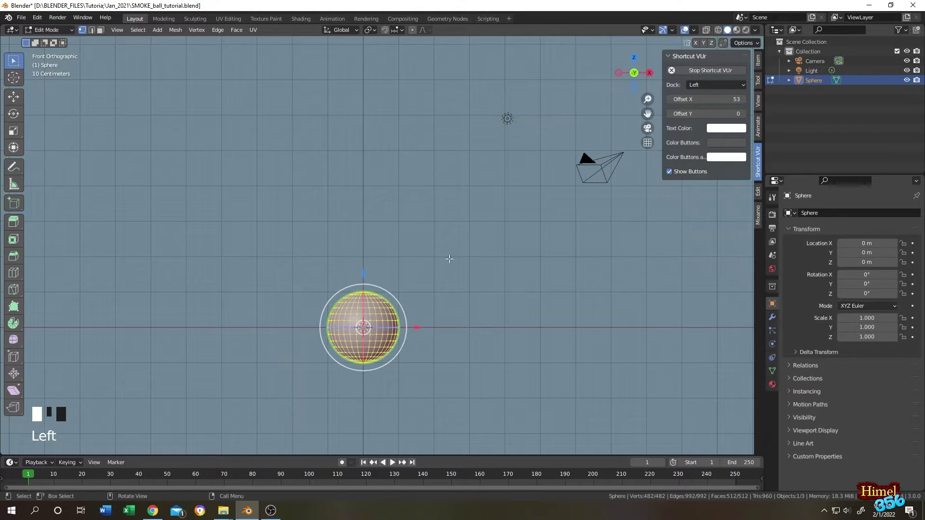
ctrl+click(366, 274)
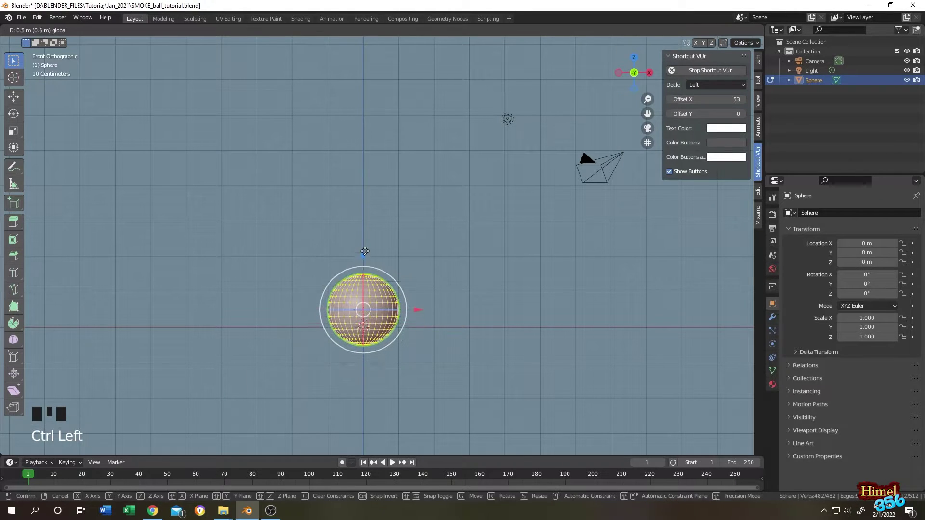
middle_drag(367, 256, 485, 249)
key(Tab)
key(Tab)
key(Tab)
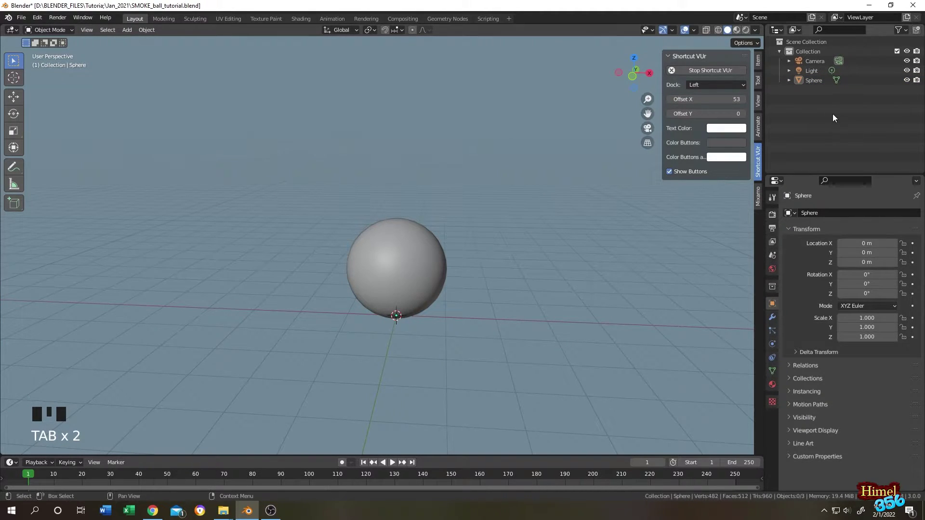
- Rename the sphere object to 'Glass_ball' in the outliner
double_click(814, 80)
key(Left)
key(Left)
key(Left)
text(Glass_ball)
key(Return)
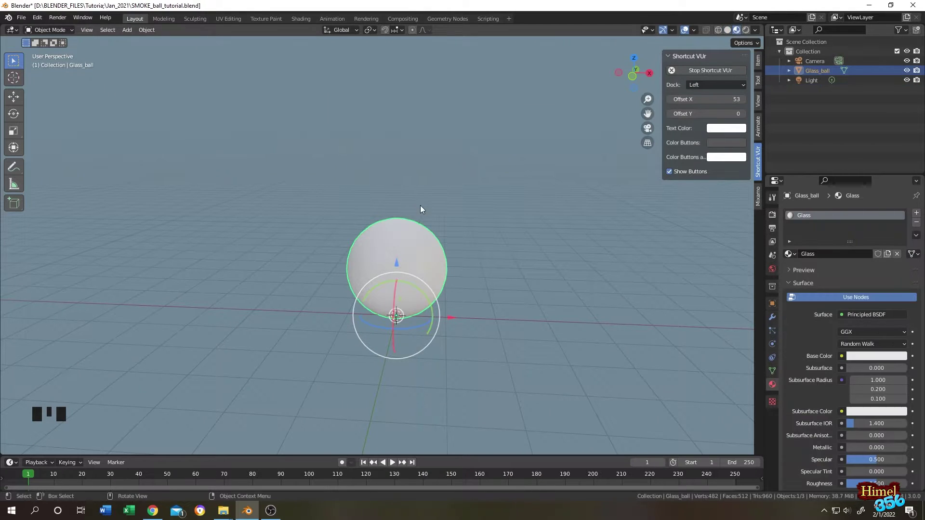
- In the Shading workspace, delete the Glass material's Principled BSDF, keeping only Material Output
click(300, 19)
shift+middle_drag(411, 264, 366, 212)
drag(337, 290, 338, 232)
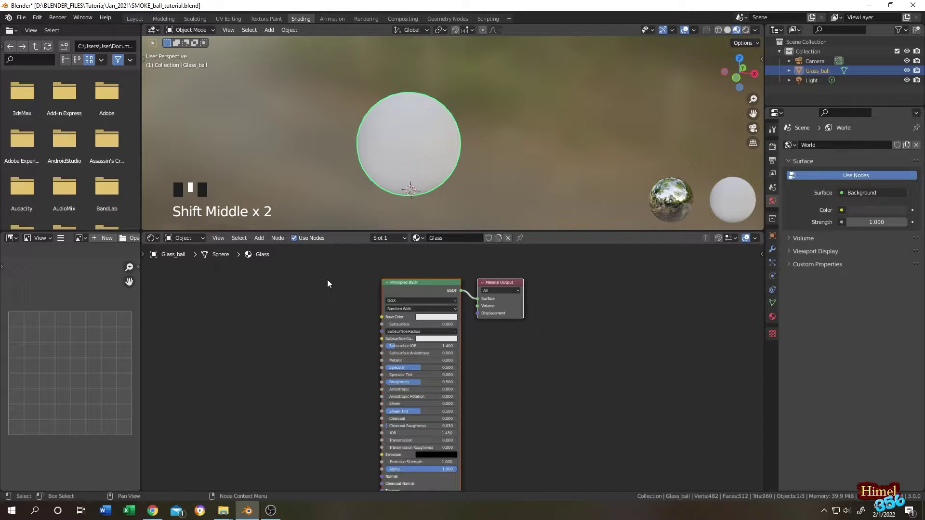
drag(504, 287, 715, 281)
click(629, 282)
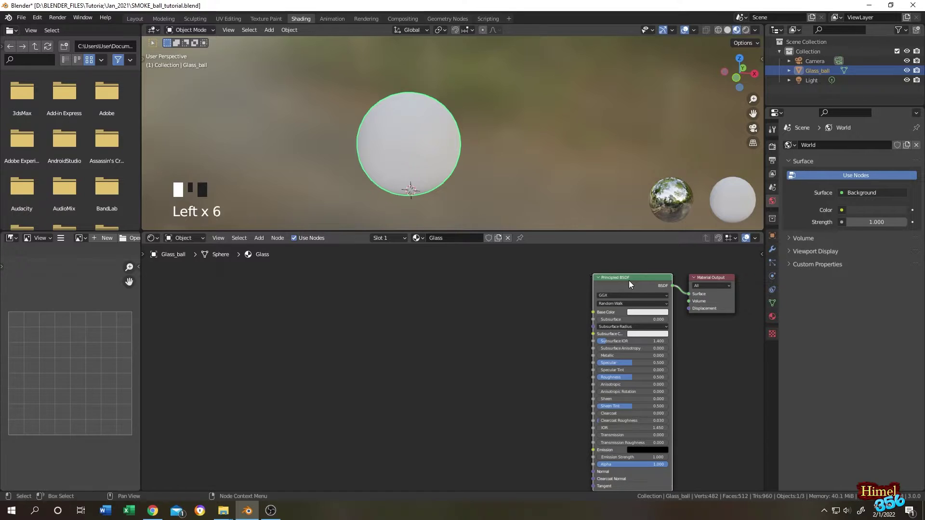
key(x)
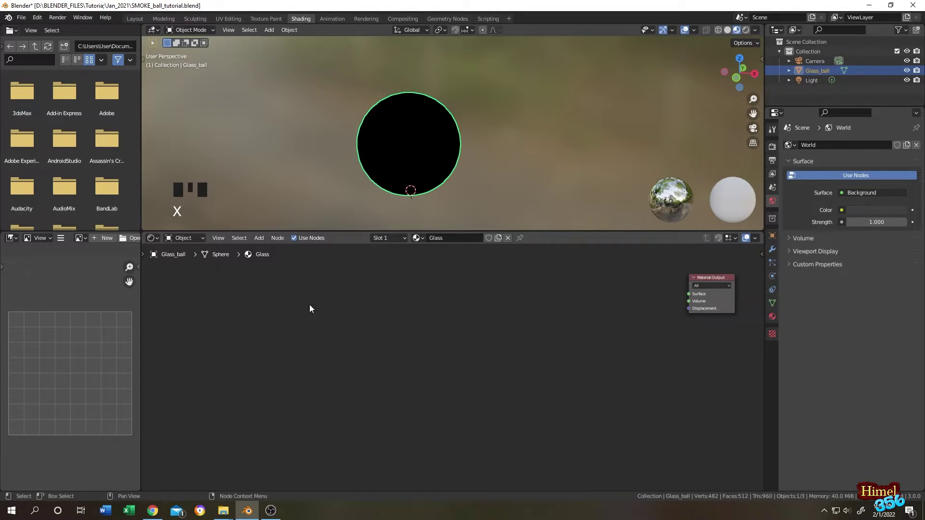
scroll(441, 345, up, 1)
- Add a Glossy BSDF node and a Transparent BSDF node below it
click(262, 239)
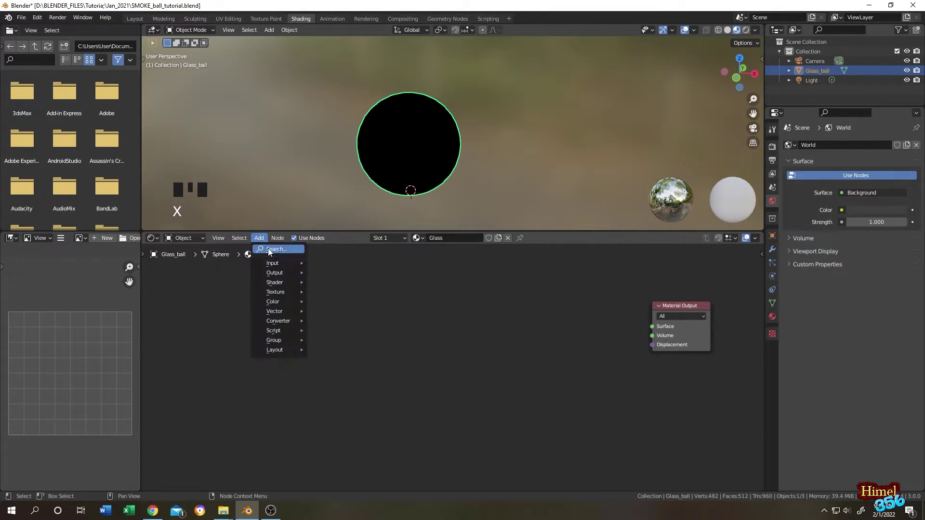
click(268, 248)
text(gloss)
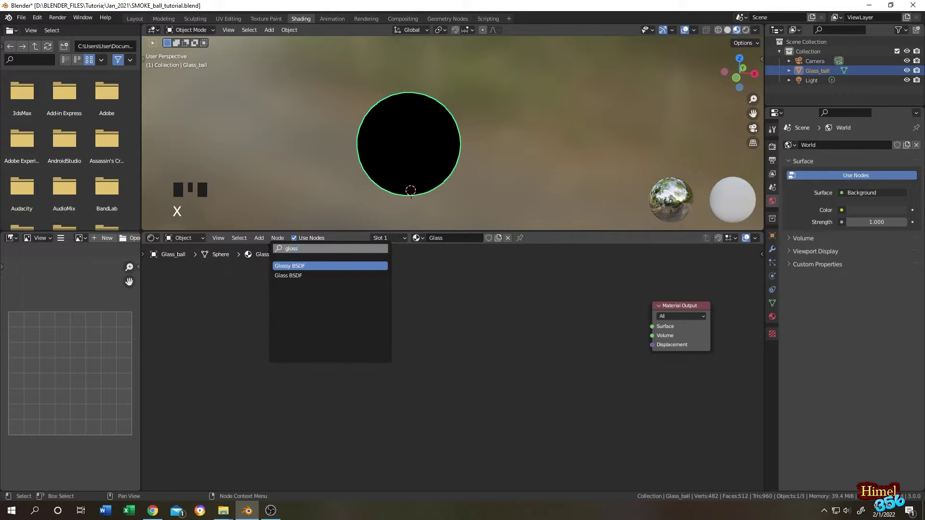
click(289, 266)
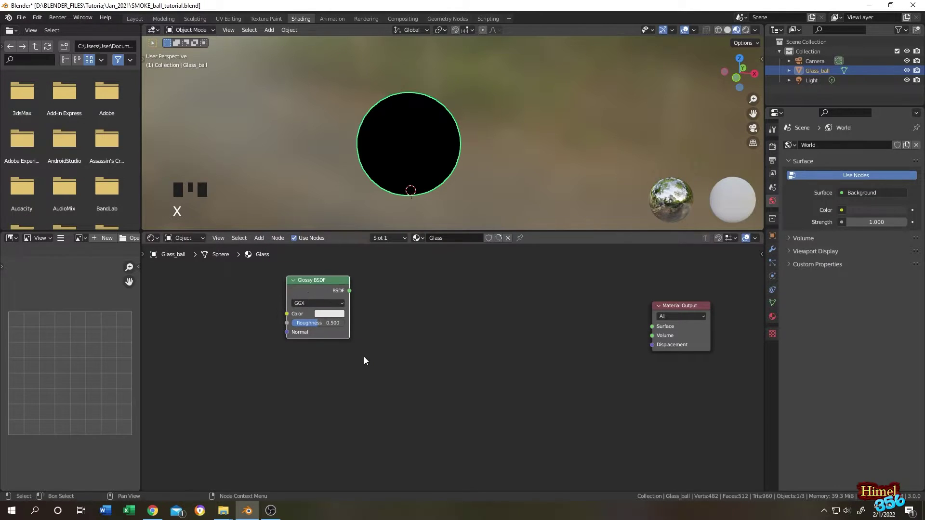
key(shift+a)
click(265, 247)
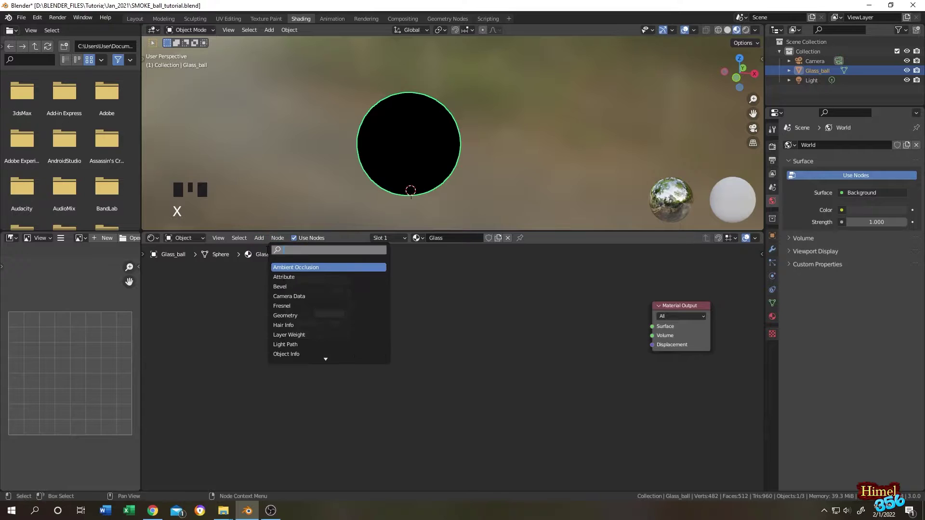
text(tra)
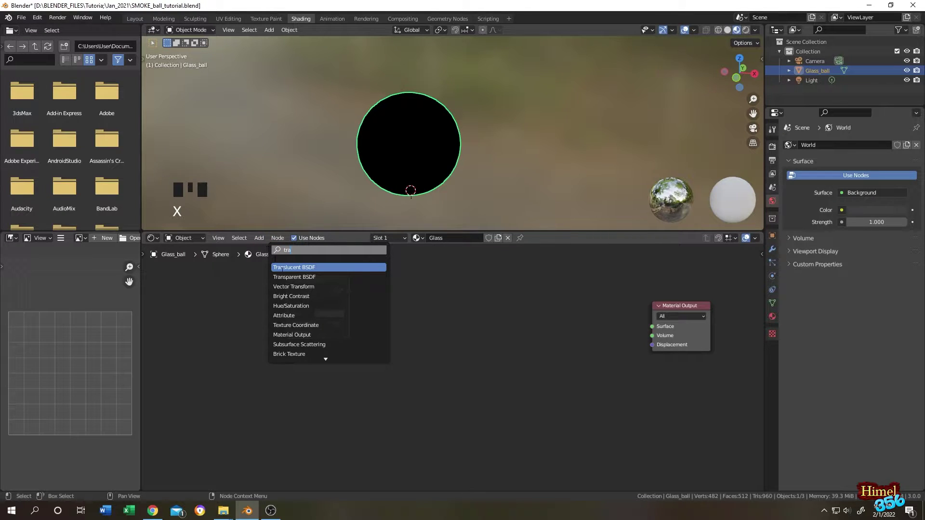
click(294, 277)
click(318, 375)
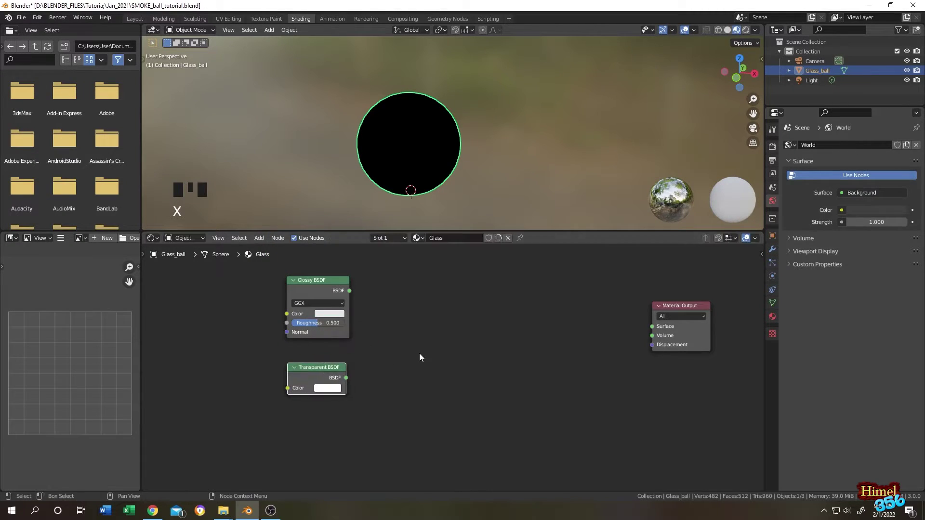
- Add a Glass BSDF node to the Glass material
click(259, 239)
click(264, 247)
text(g)
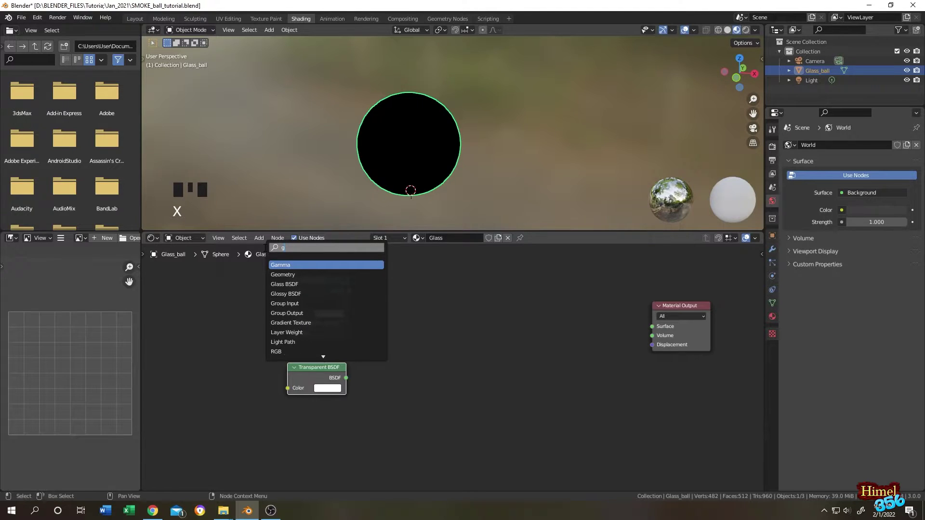
text(lass)
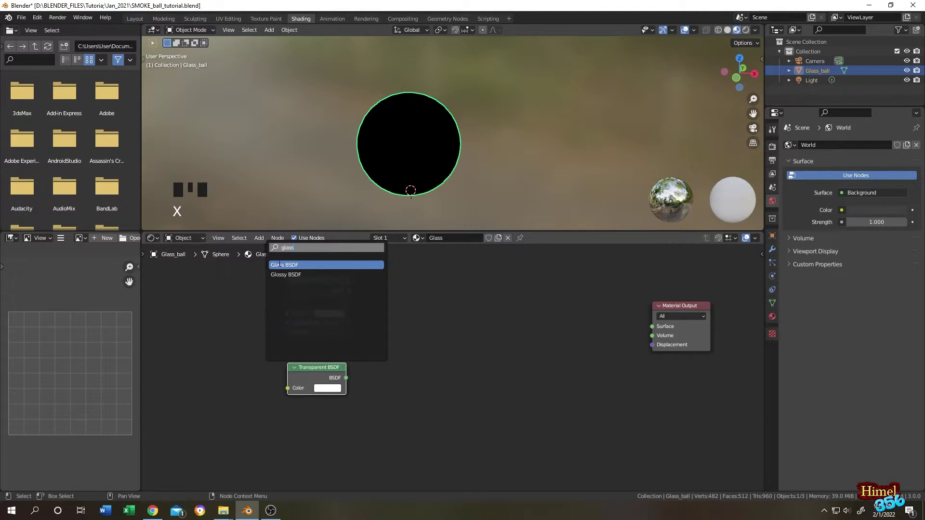
click(280, 265)
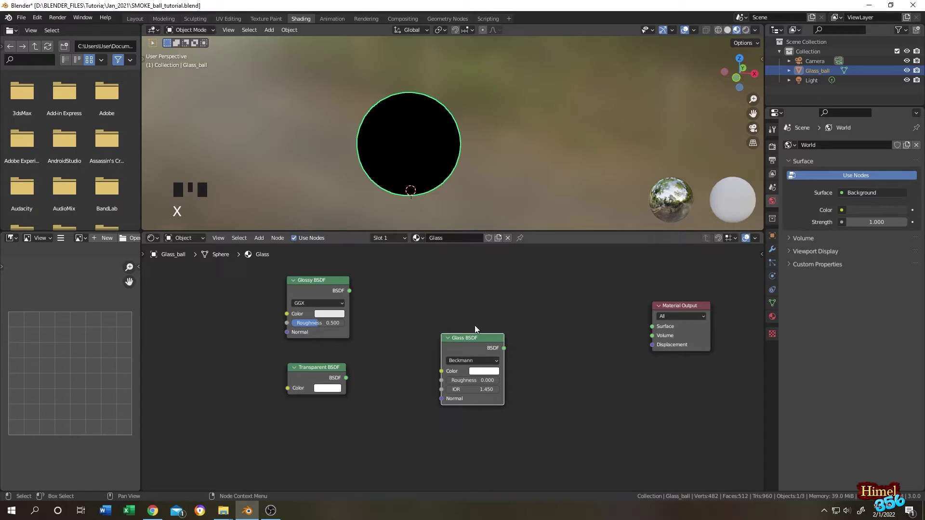
- Add two Mix Shader nodes, the second placed near Material Output
click(259, 239)
click(263, 248)
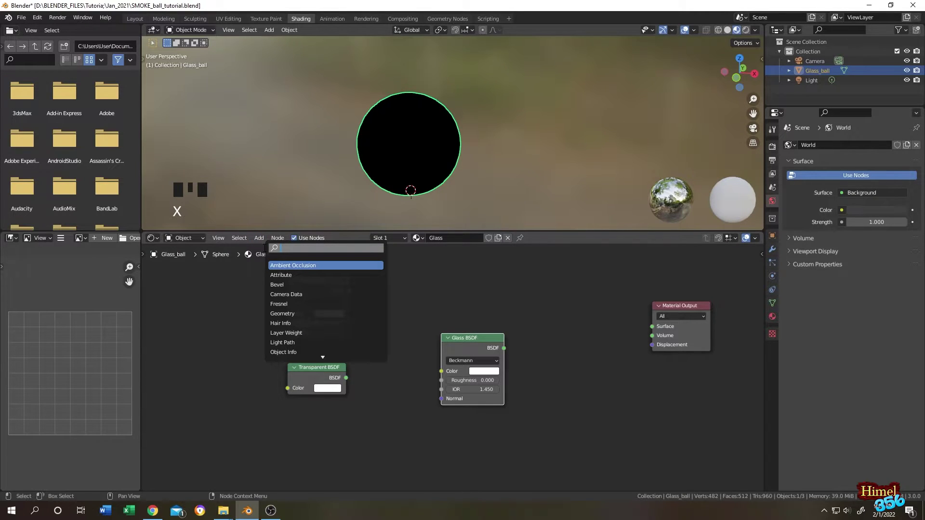
text(mix)
key(Down)
key(Return)
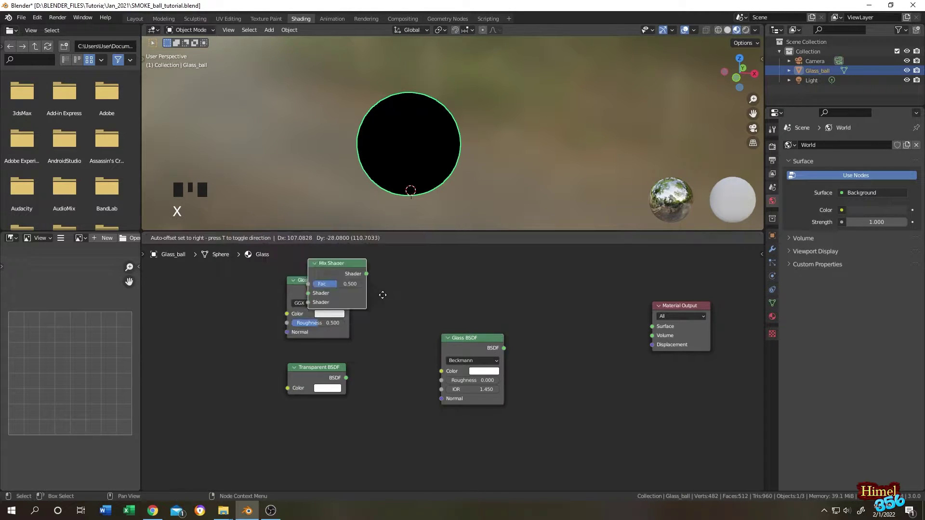
click(359, 263)
click(259, 238)
click(264, 246)
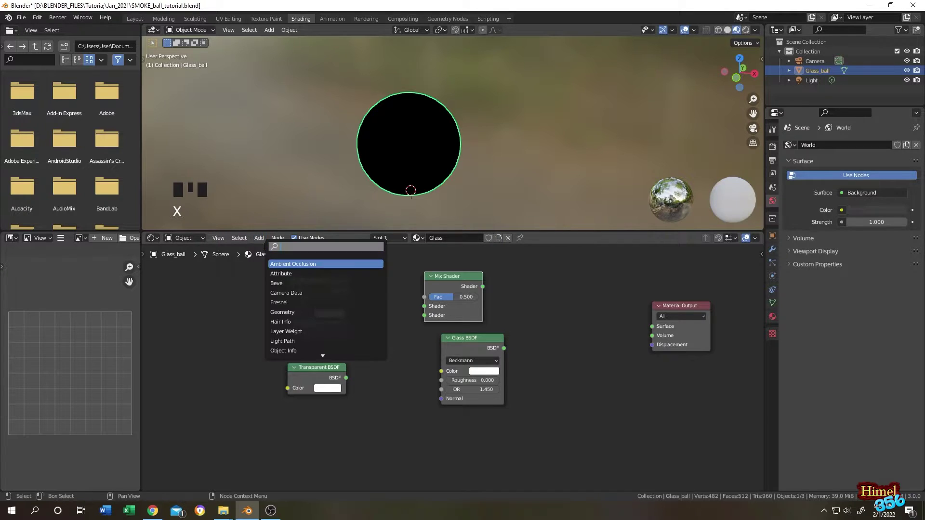
text(mix)
key(Down)
key(Return)
click(581, 340)
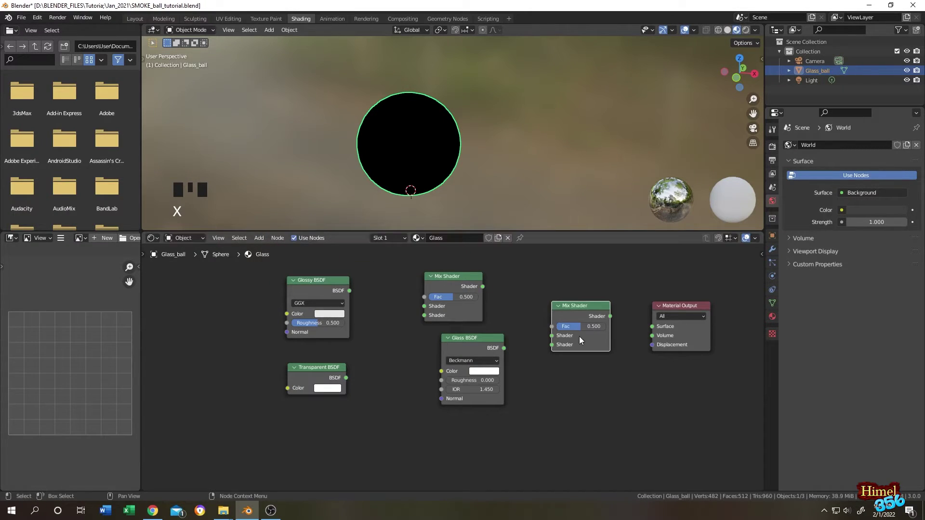
- Add a Light Path node at the left of the node tree
click(261, 238)
click(262, 246)
text(ligh)
click(293, 264)
click(207, 289)
scroll(414, 344, up, 1)
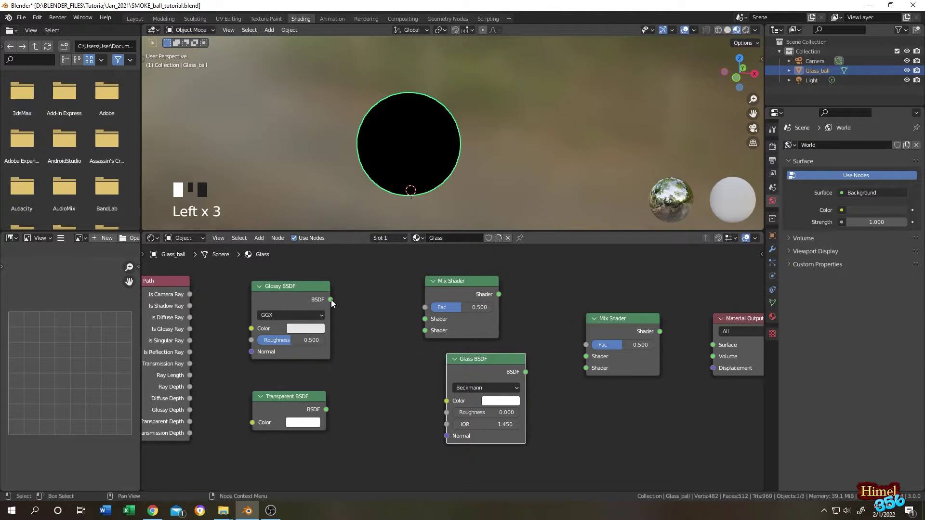
- Feed Glossy and Transparent BSDF into the first Mix Shader, and that into the second
drag(331, 300, 424, 320)
drag(326, 410, 425, 331)
key(ctrl+z)
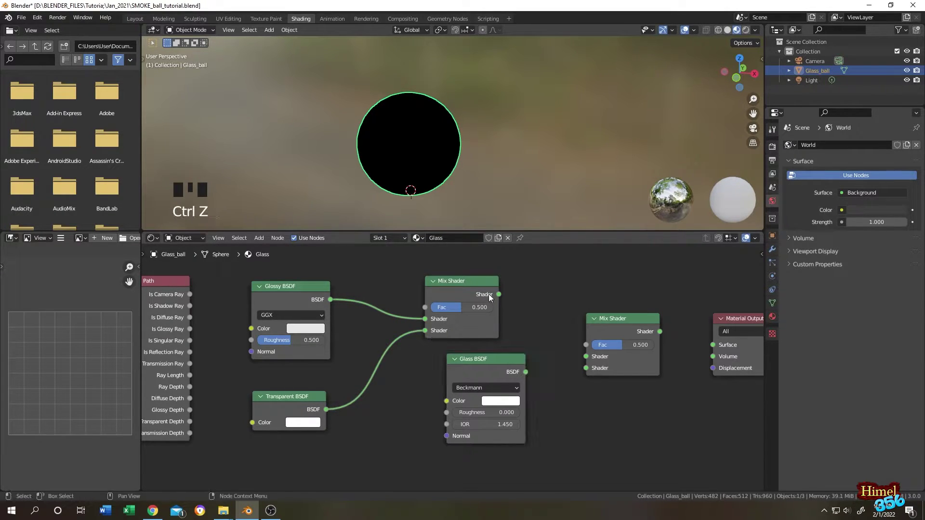
drag(499, 294, 586, 358)
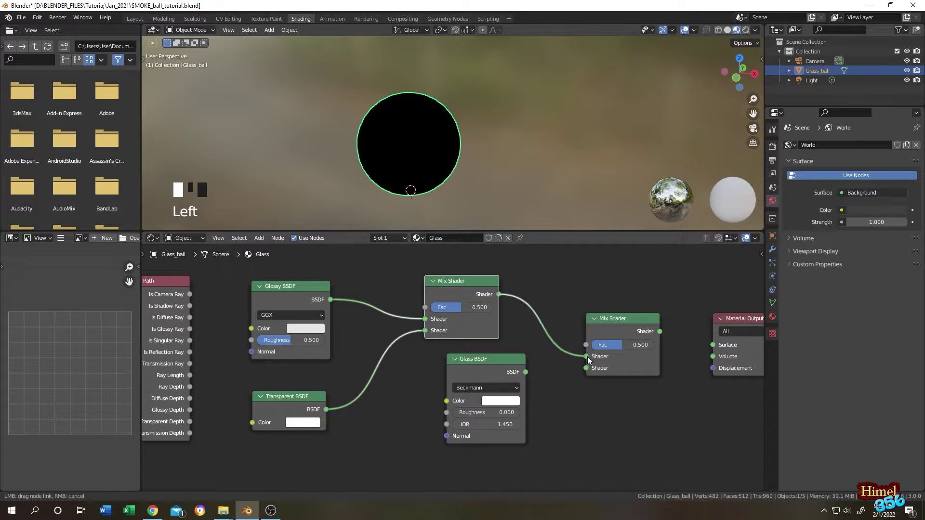
- Connect Glass BSDF to the second Mix Shader's lower input and Ray Length to its Fac
click(527, 378)
drag(526, 372, 586, 369)
click(387, 413)
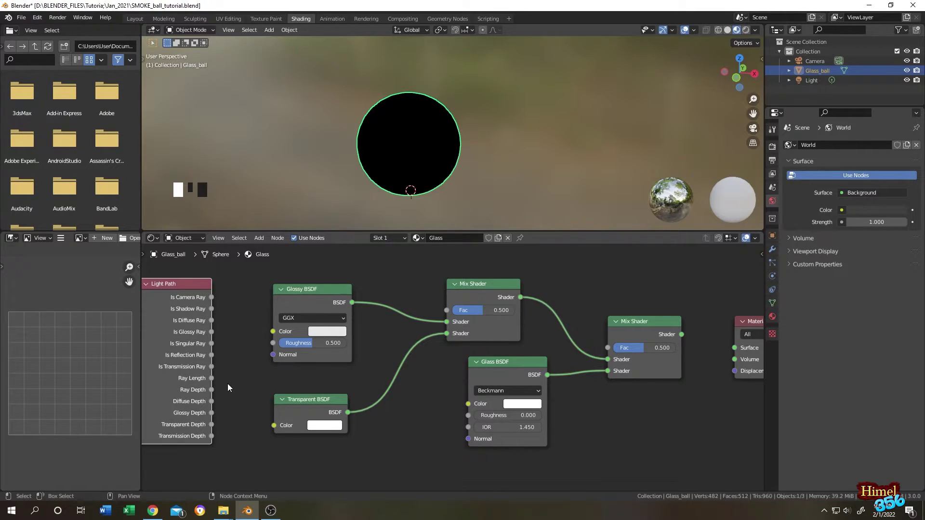
drag(212, 377, 608, 347)
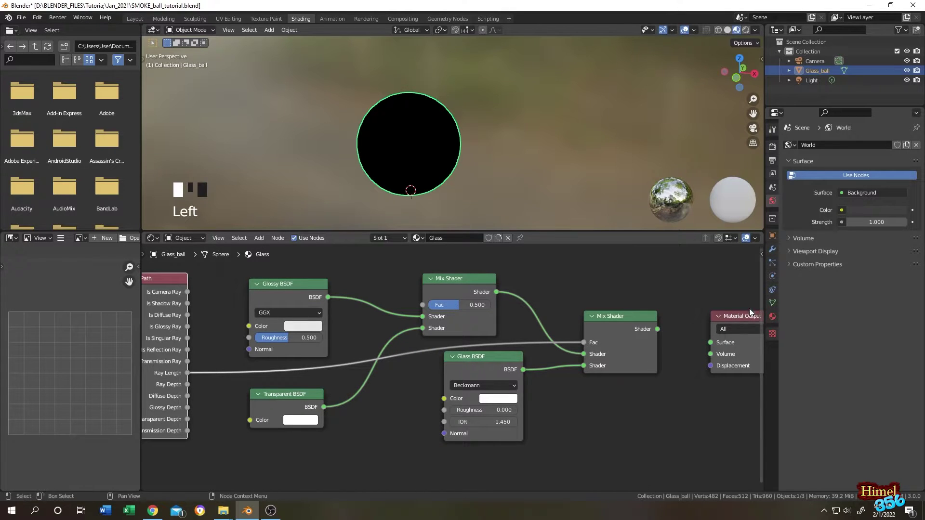
drag(656, 330, 671, 330)
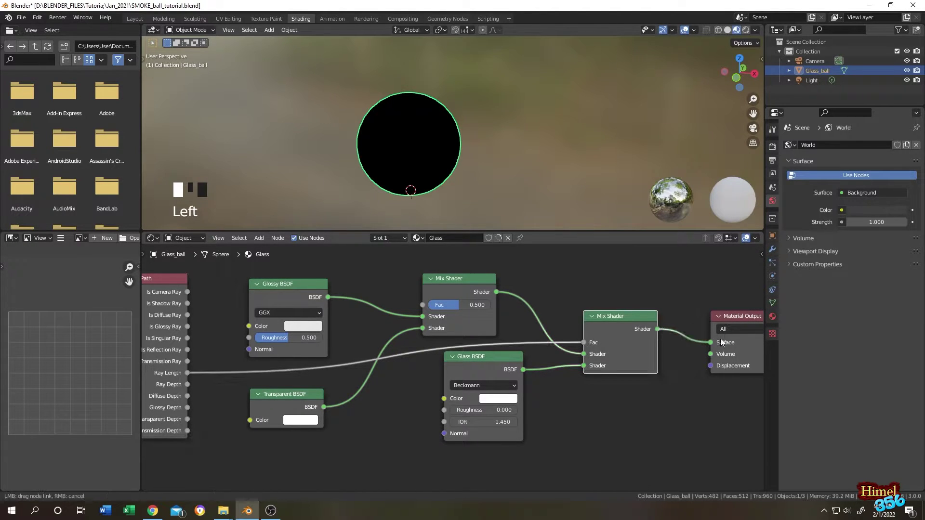
- Link the final Mix Shader to Surface; set Alpha Blend and Screen Space Refraction, depth 0.3
drag(721, 343, 712, 343)
click(773, 317)
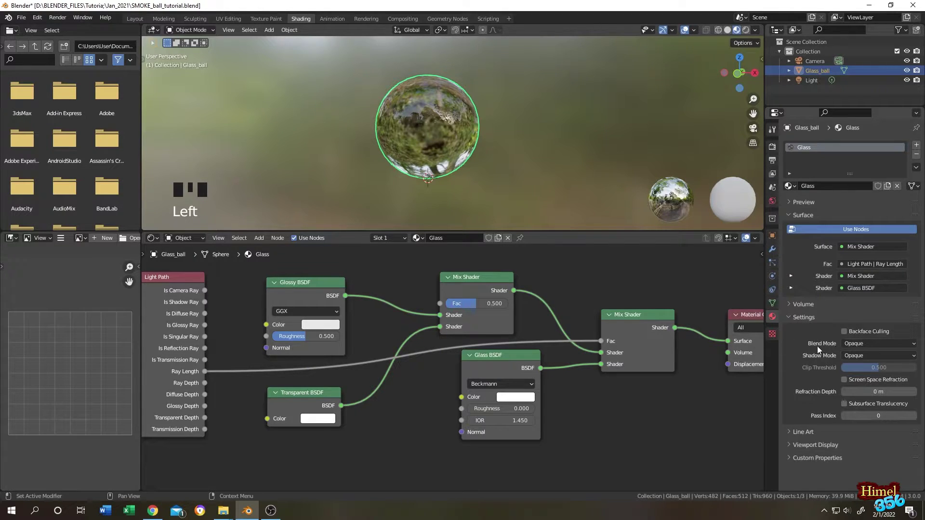
click(858, 345)
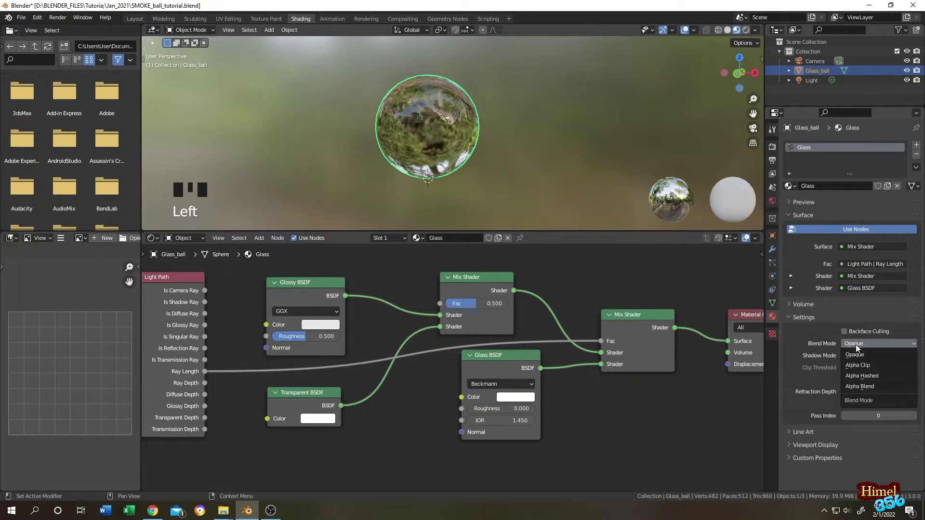
click(862, 387)
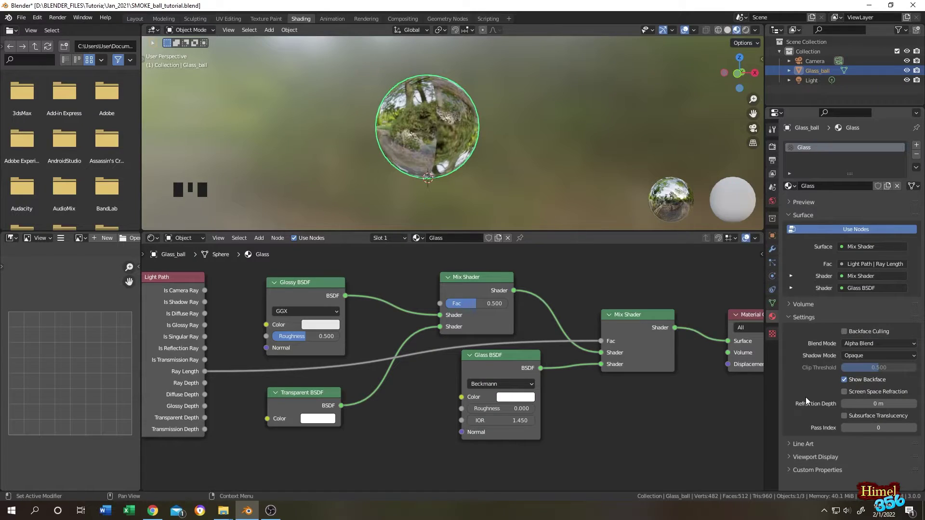
click(843, 381)
click(845, 392)
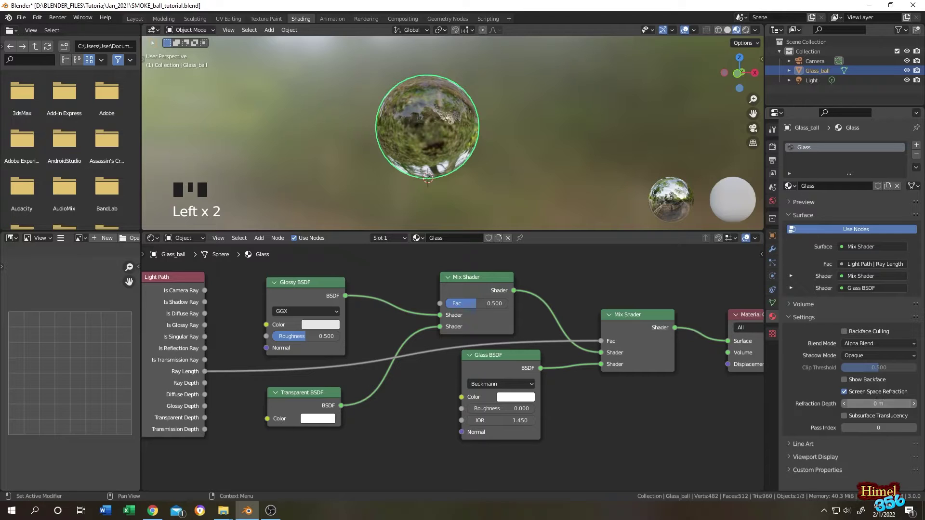
click(879, 403)
key(BackSpace)
key(BackSpace)
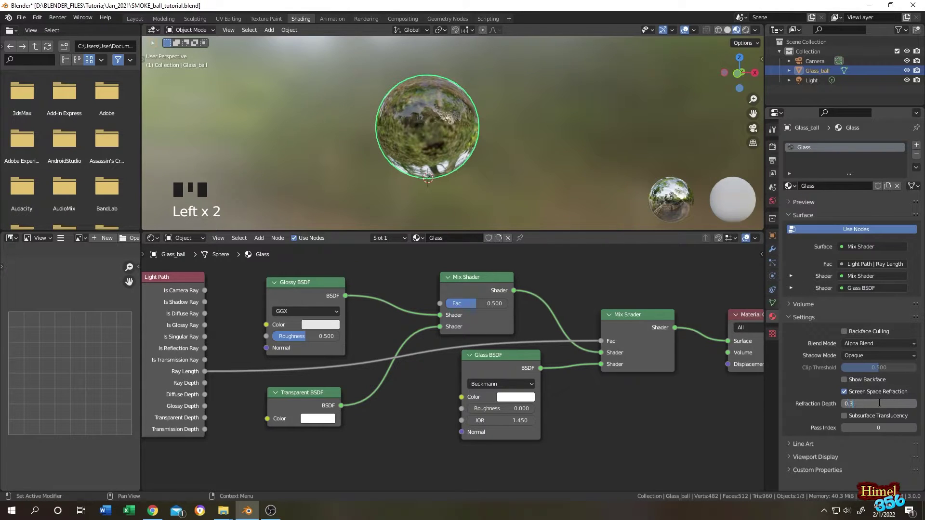
text(.3)
key(Delete)
- Enable Bloom and Screen Space Reflections with Refraction, then view in Rendered shading
click(772, 147)
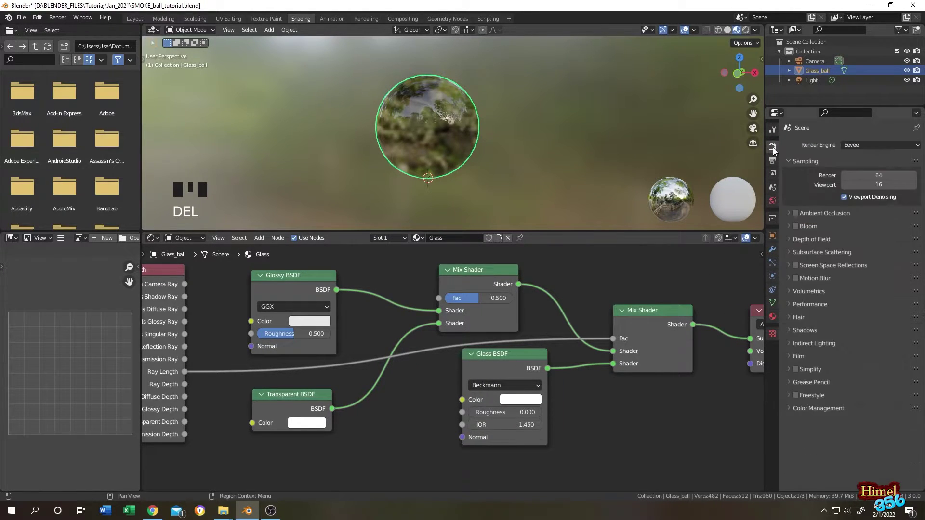
click(796, 226)
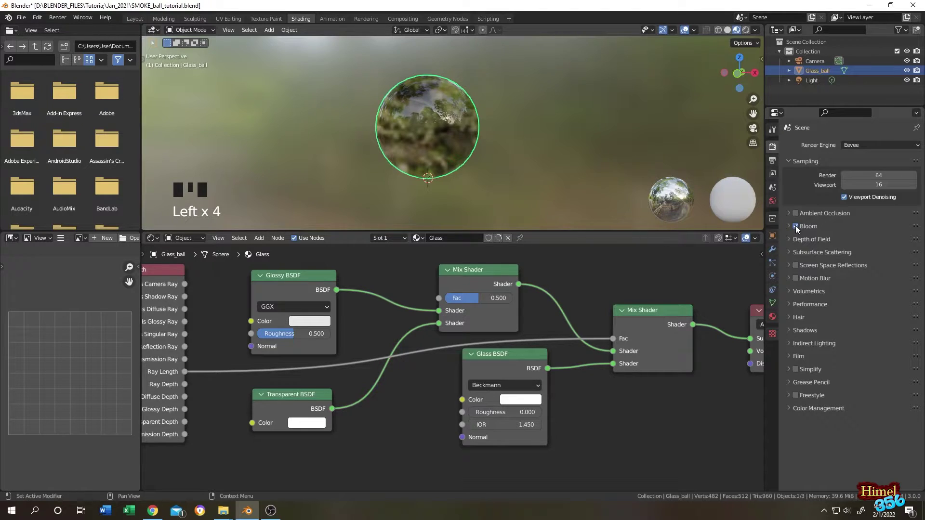
click(797, 264)
click(790, 265)
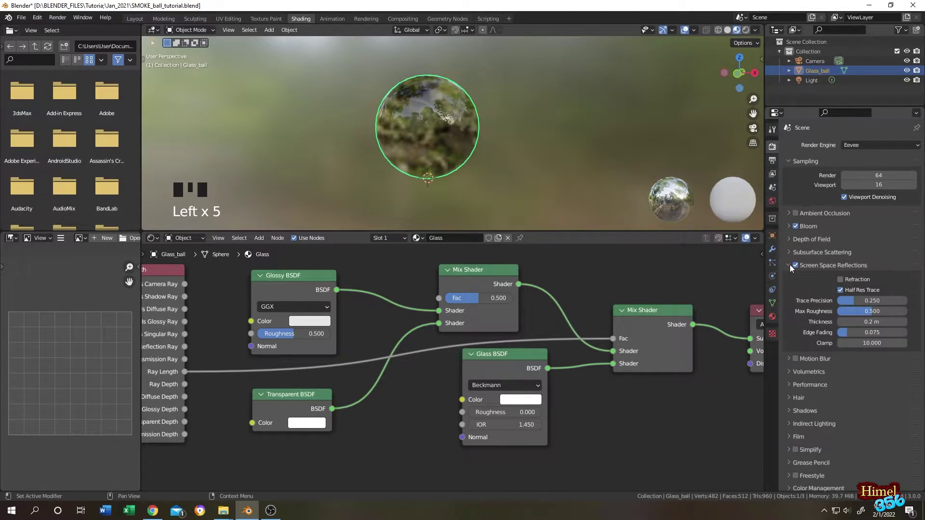
click(841, 279)
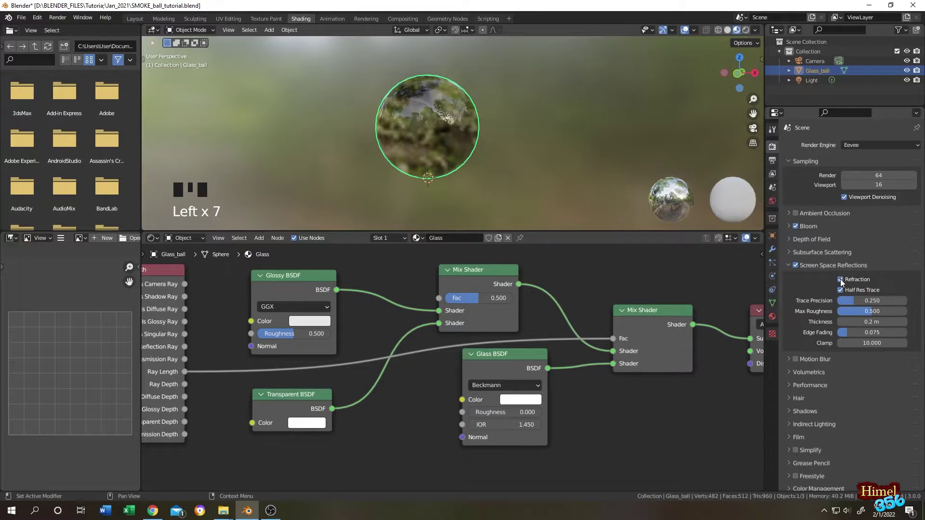
click(747, 30)
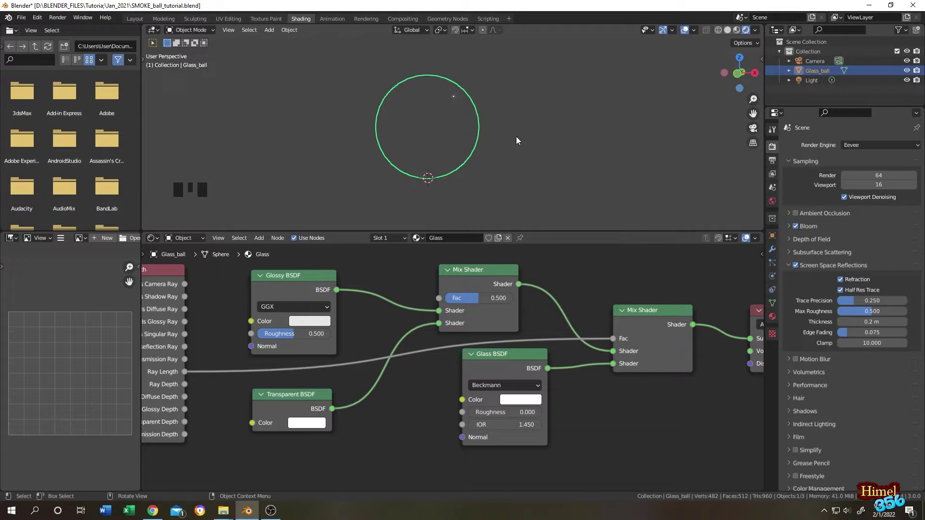
- Switch the node editor to World nodes and enable the Node Wrangler add-on, saving preferences
click(201, 239)
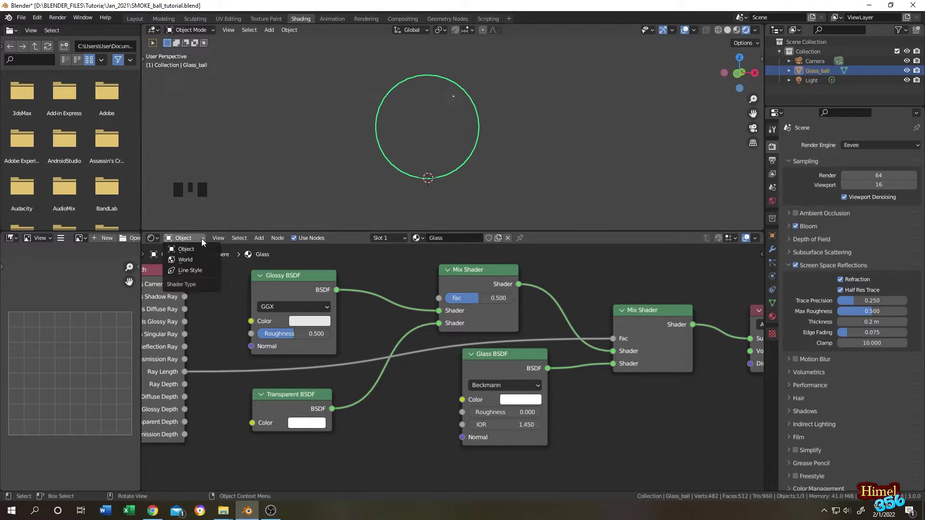
click(191, 264)
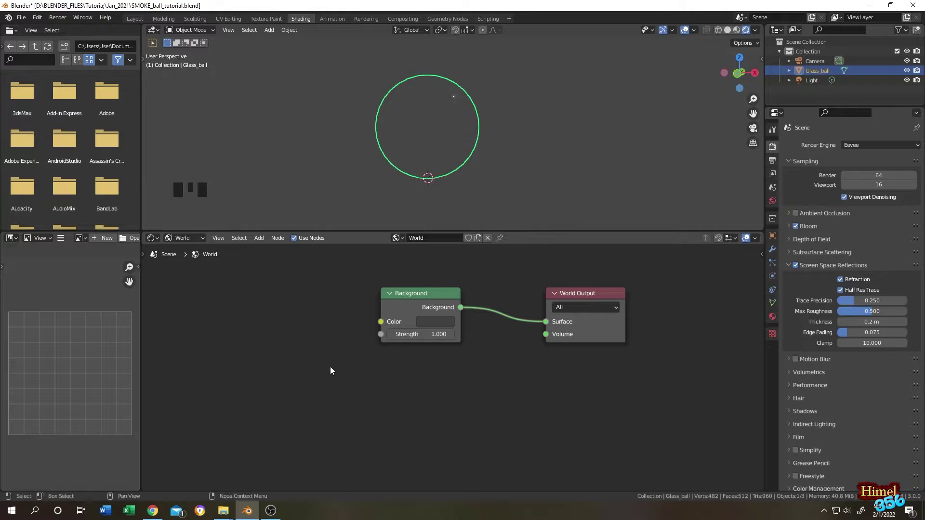
click(41, 18)
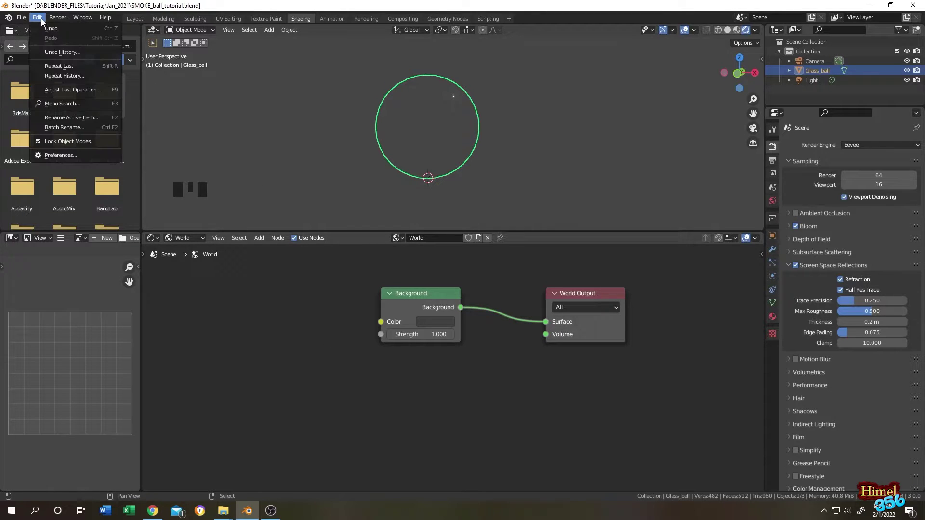
click(65, 157)
click(28, 122)
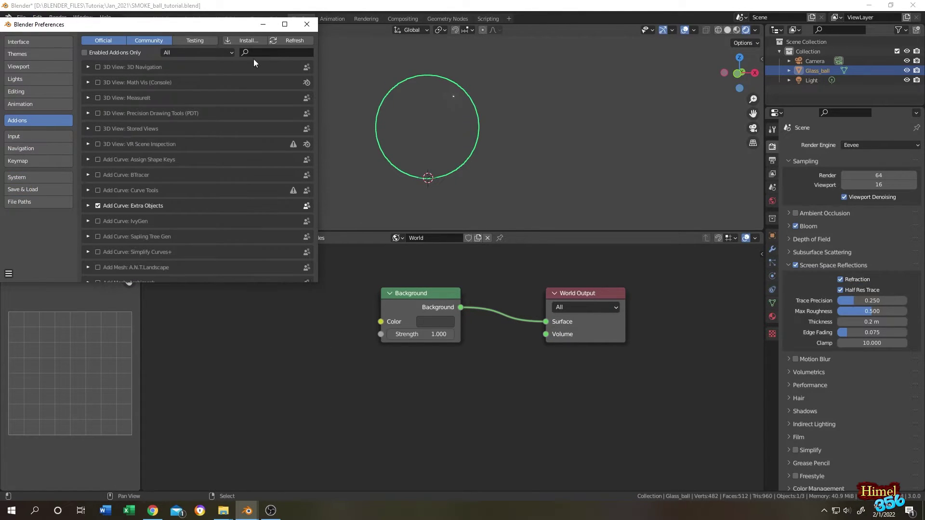
click(280, 54)
text(node)
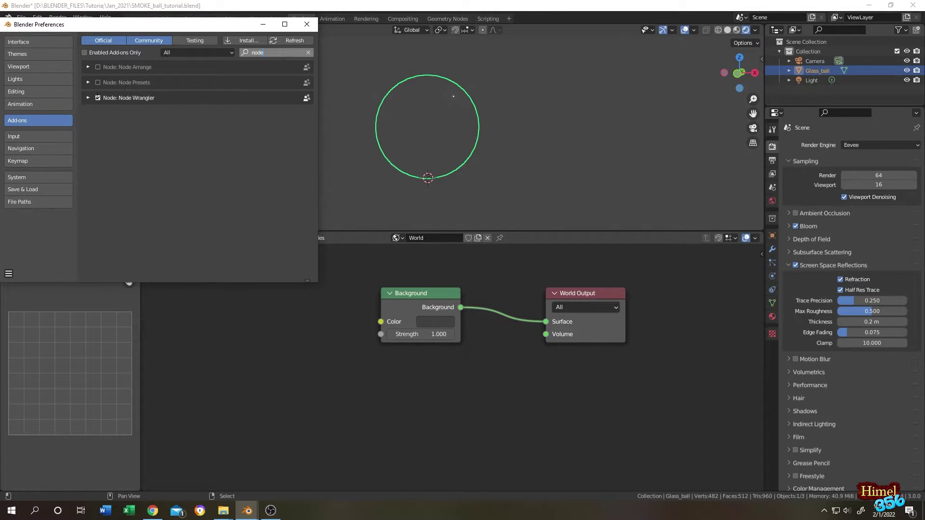
click(9, 271)
click(9, 274)
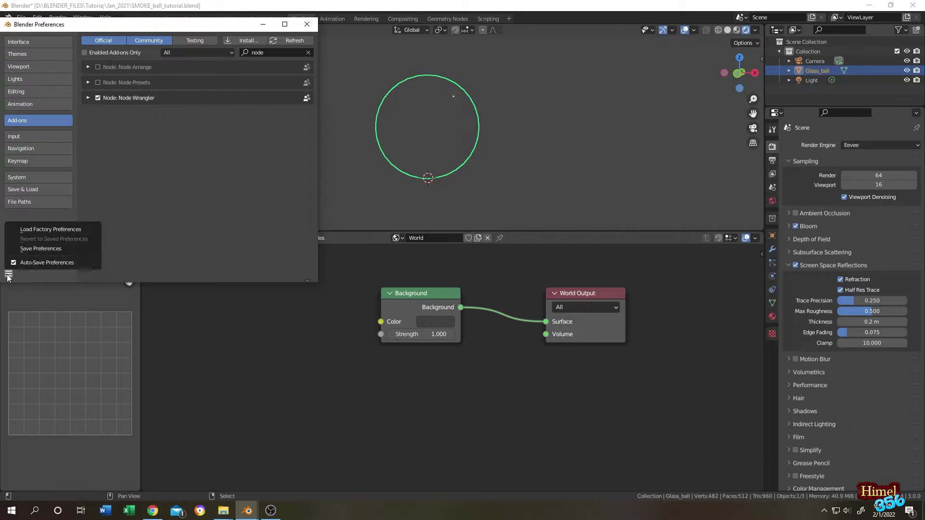
click(51, 250)
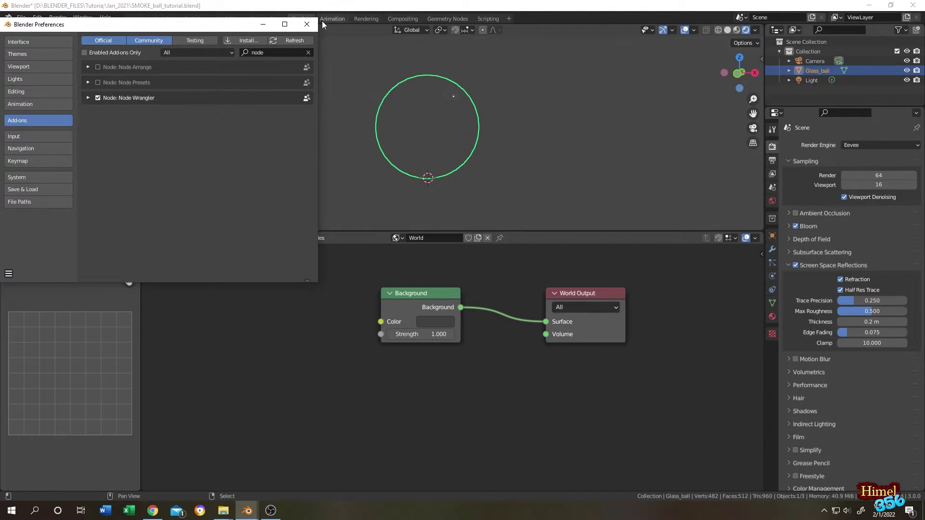
click(307, 24)
click(413, 299)
- Add an Environment Texture to the Background and load night.exr from Blender 3.0's studiolights/world folder
key(ctrl)
key(ctrl+t)
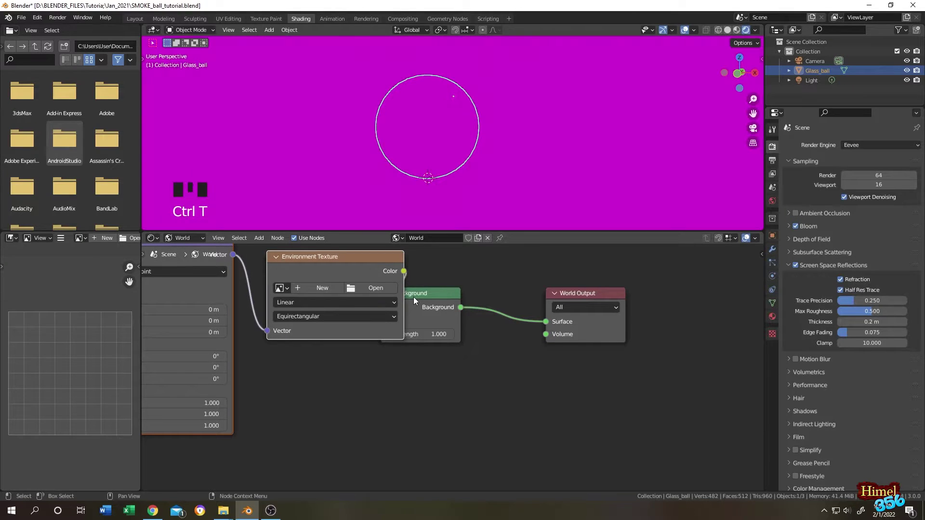
click(371, 287)
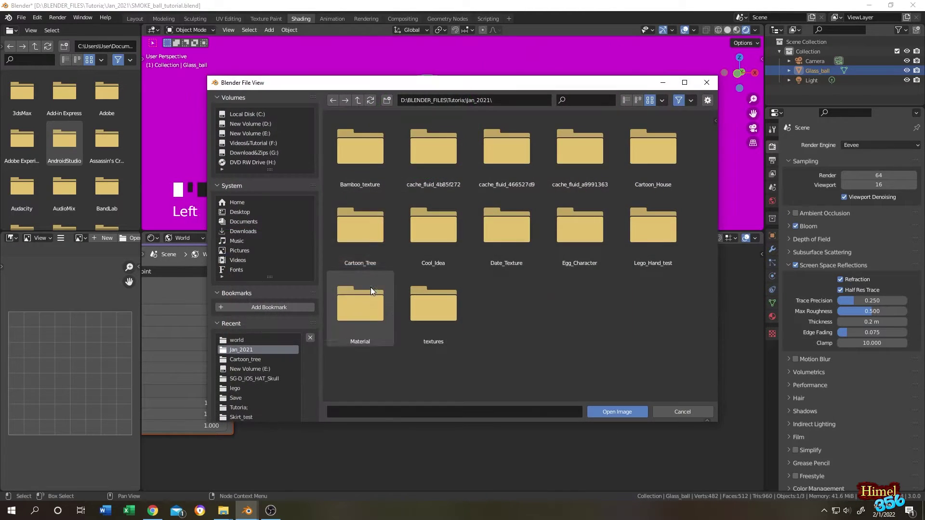
click(257, 117)
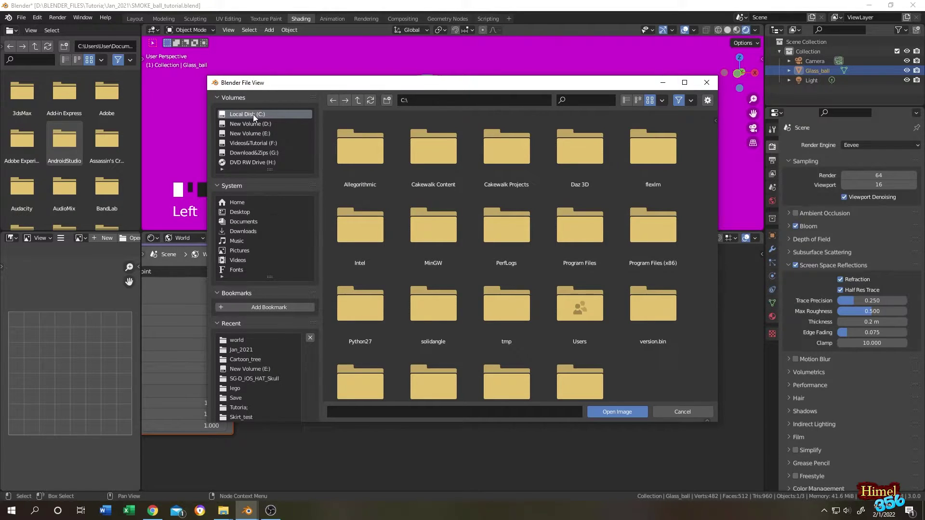
double_click(593, 239)
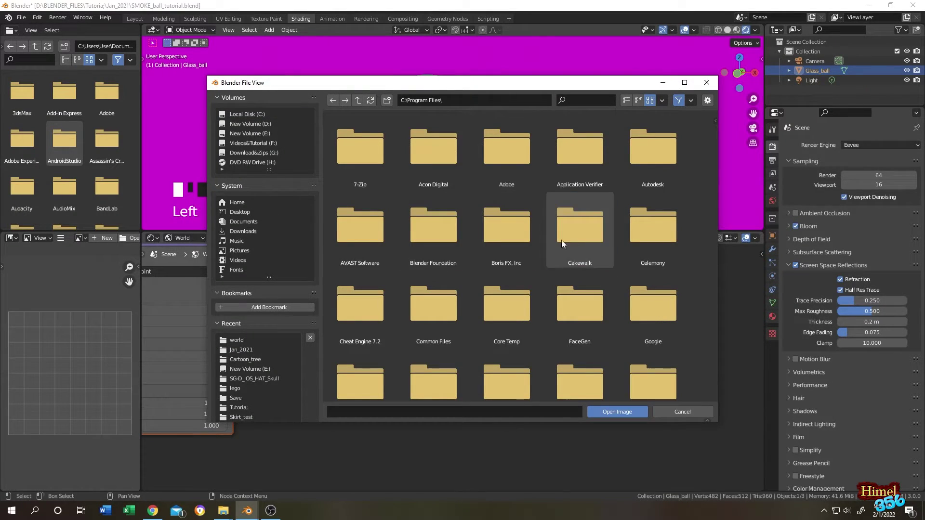
double_click(435, 225)
double_click(421, 160)
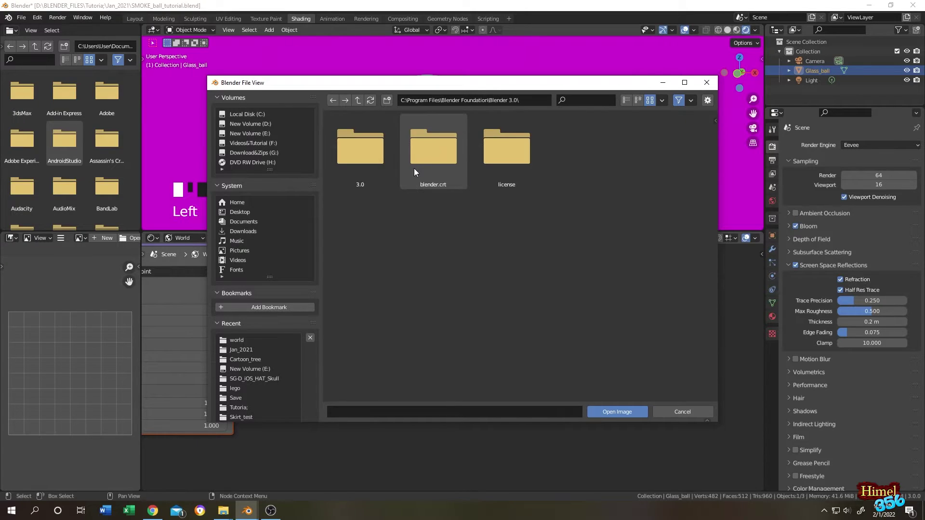
double_click(378, 146)
double_click(365, 163)
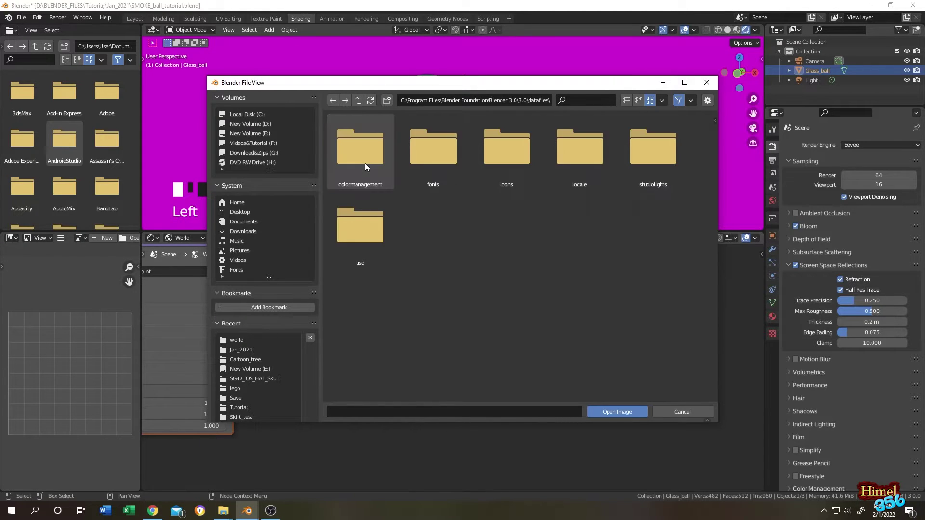
double_click(674, 171)
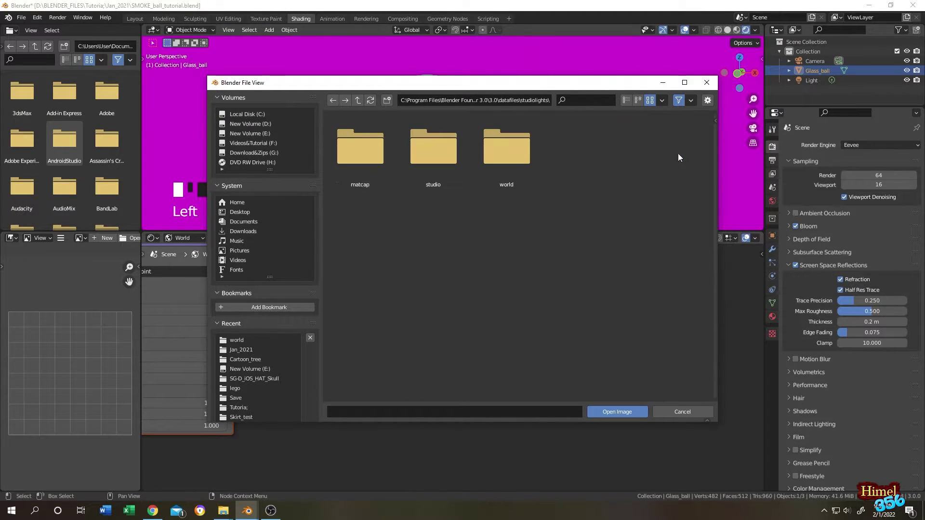
double_click(484, 157)
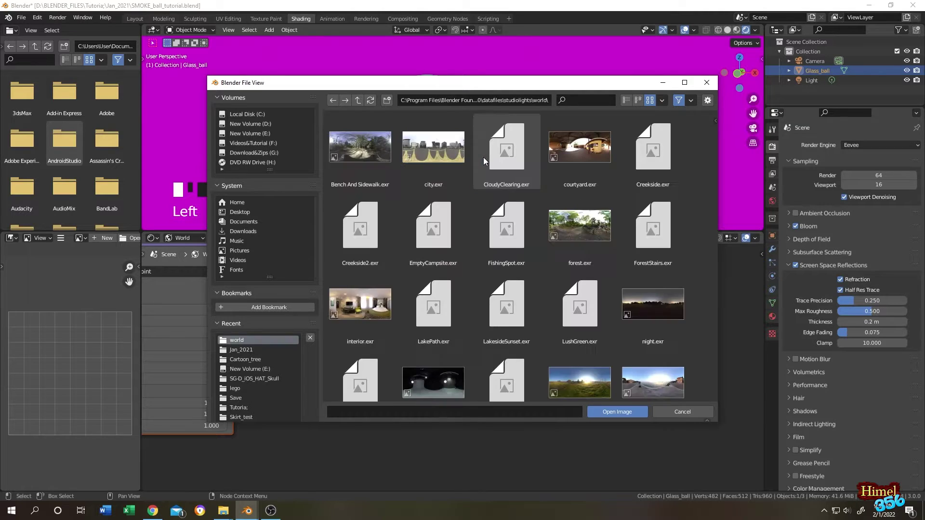
click(665, 308)
click(617, 414)
mouse_move(528, 139)
middle_down()
mouse_move(519, 138)
mouse_move(526, 130)
mouse_move(537, 133)
mouse_move(530, 140)
middle_up()
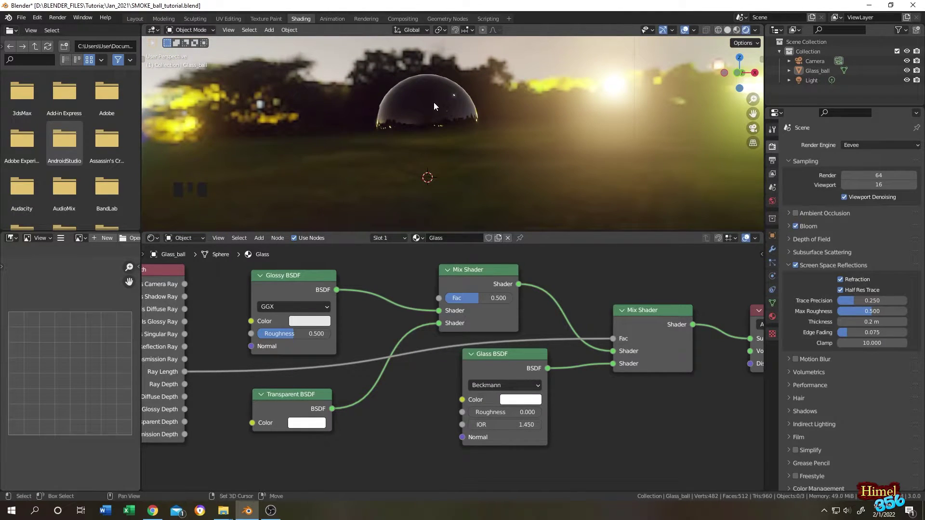
- Add a new UV sphere and raise its mesh along Z up inside the glass ball
key(shift+a)
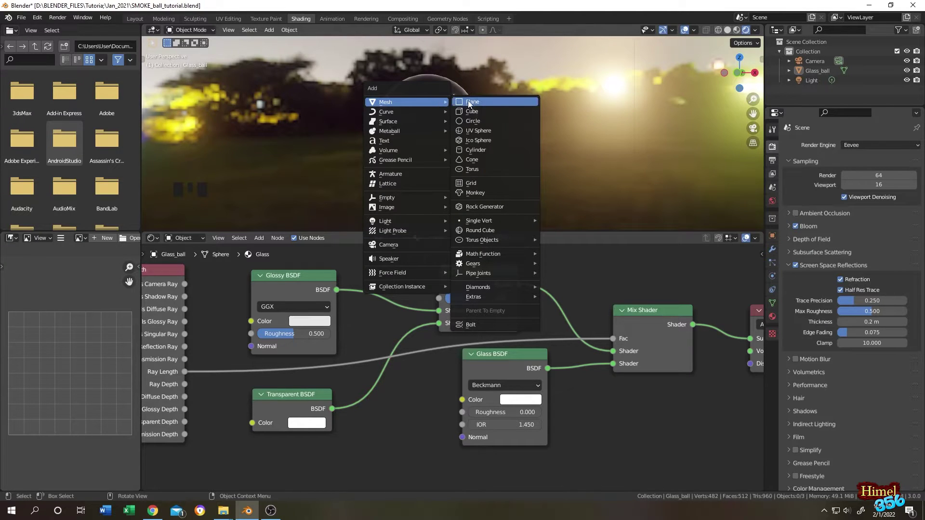
click(479, 132)
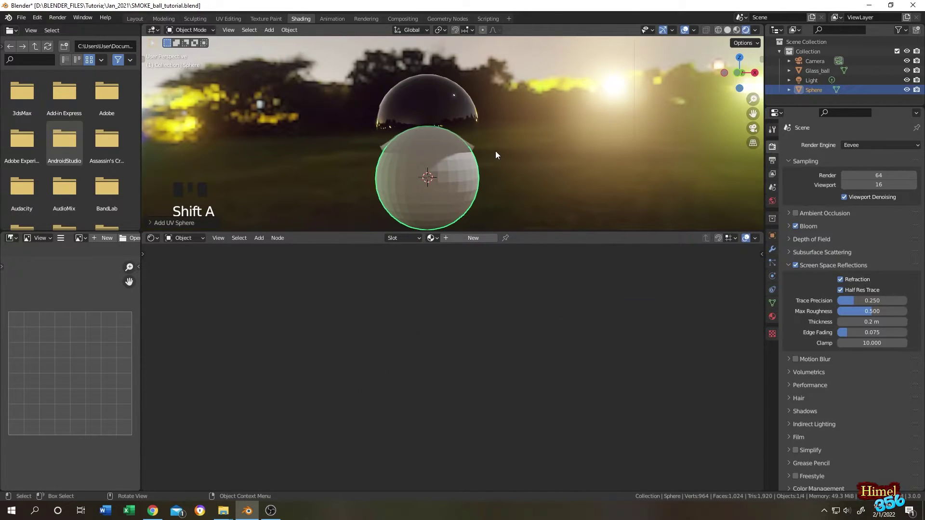
key(Tab)
click(672, 30)
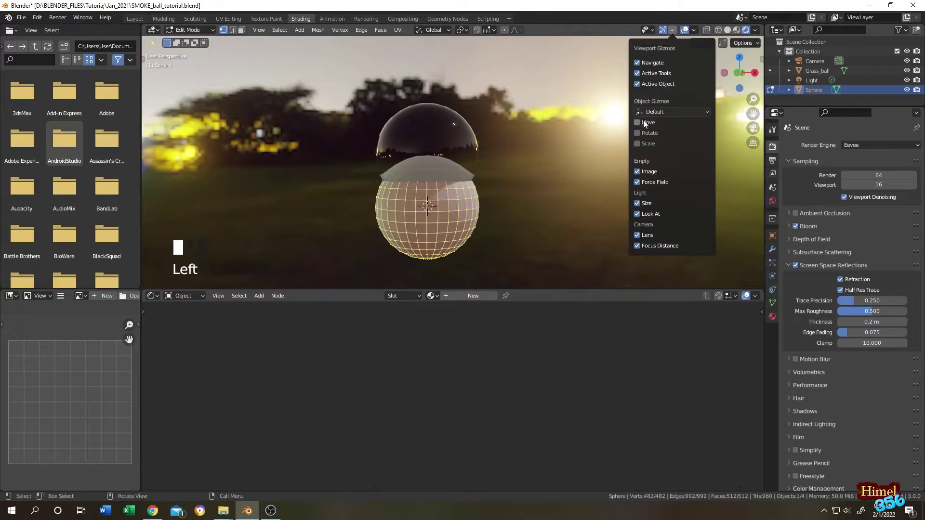
click(637, 121)
click(637, 132)
middle_drag(525, 167, 514, 172)
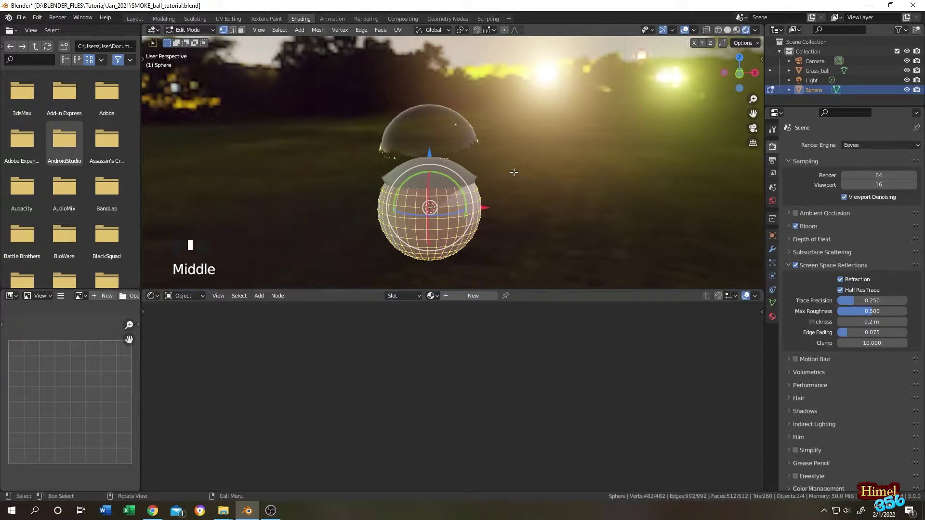
key(KP_1)
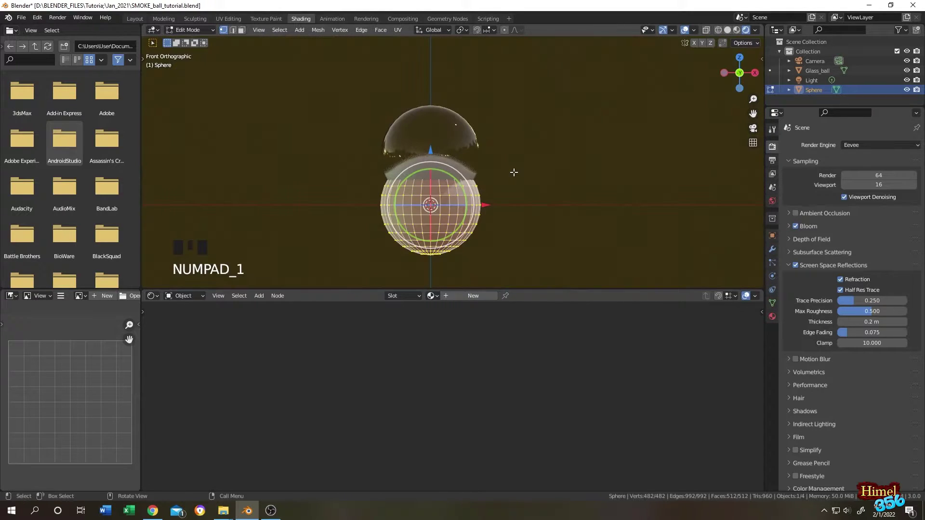
drag(431, 150, 431, 111)
key(Tab)
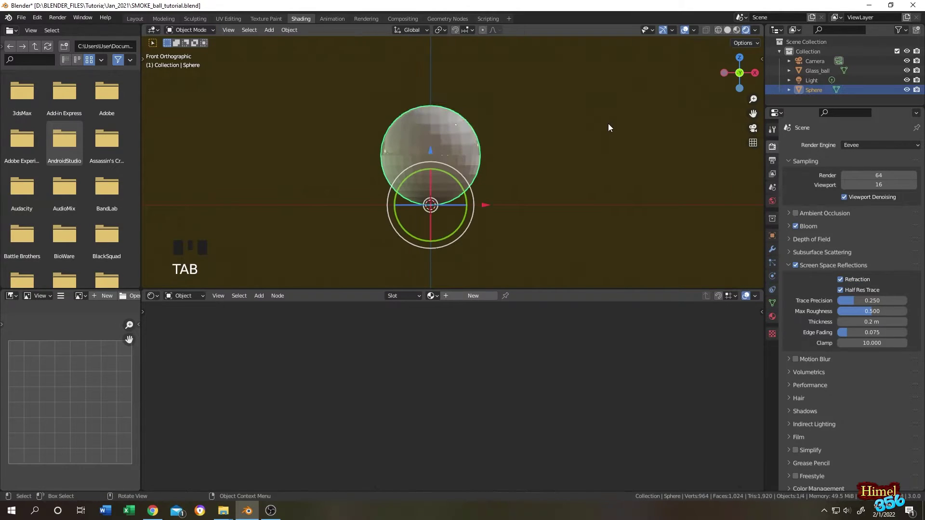
triple_click(817, 94)
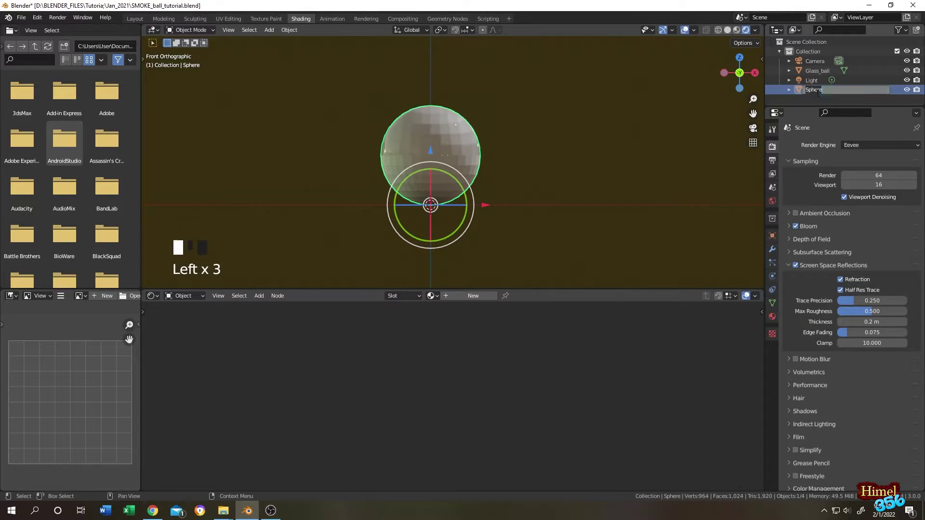
- Name the sphere object 'Cloud' and give it a new material
text(Cloud)
key(Return)
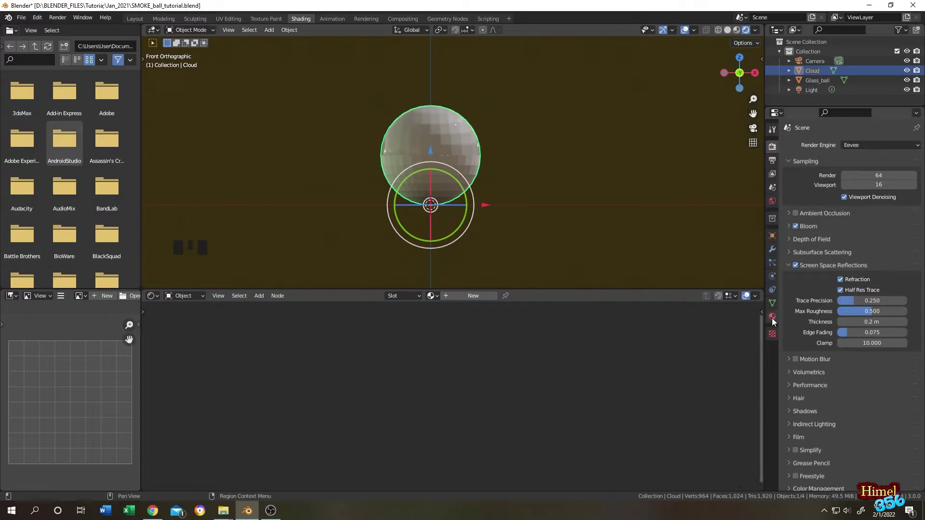
click(772, 318)
click(916, 147)
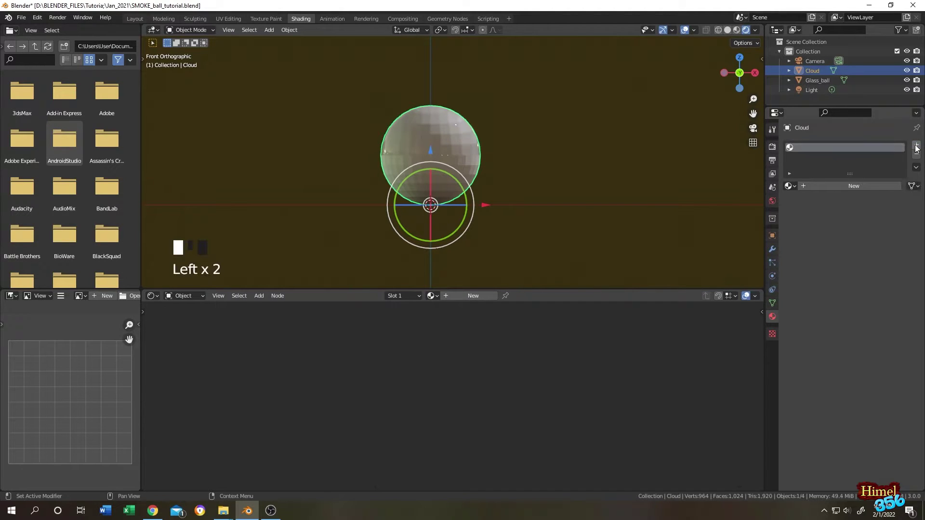
click(861, 184)
- Rename the new material to 'Cloud' and shift its shader nodes to the right
double_click(827, 147)
text(Cloud)
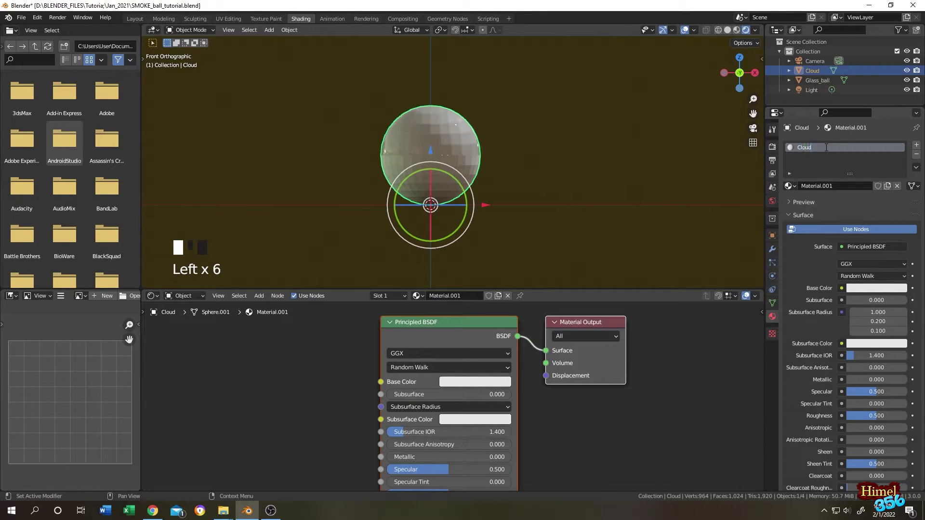
key(Return)
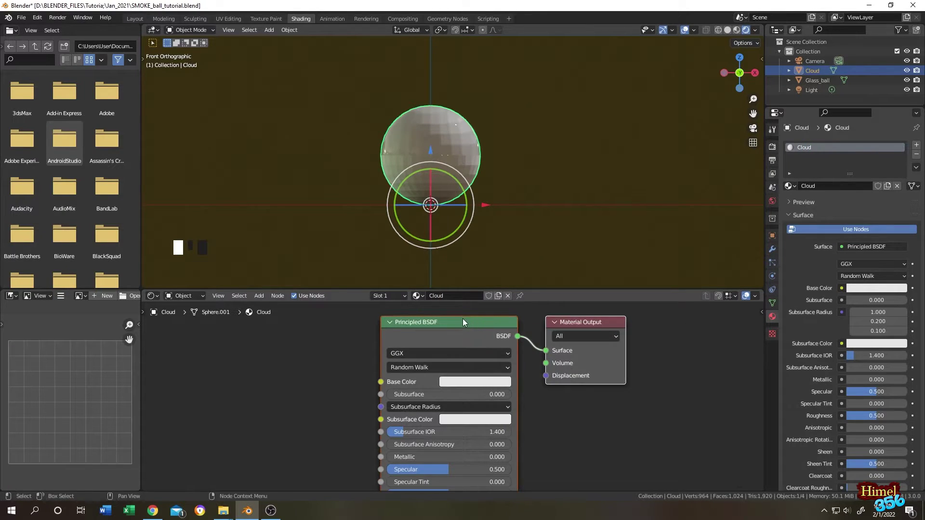
drag(464, 323, 557, 323)
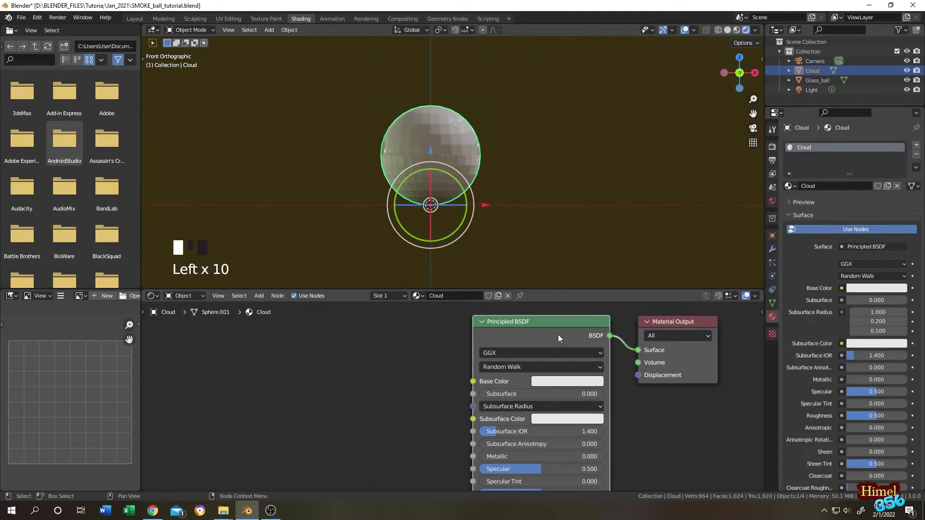
- Replace the Principled BSDF with an Emission node placed left of the Material Output
key(x)
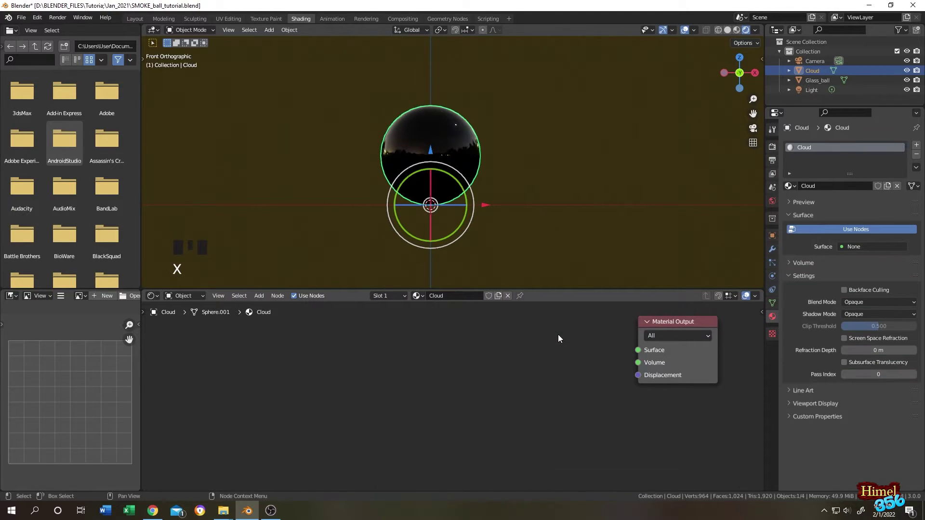
click(258, 296)
click(267, 307)
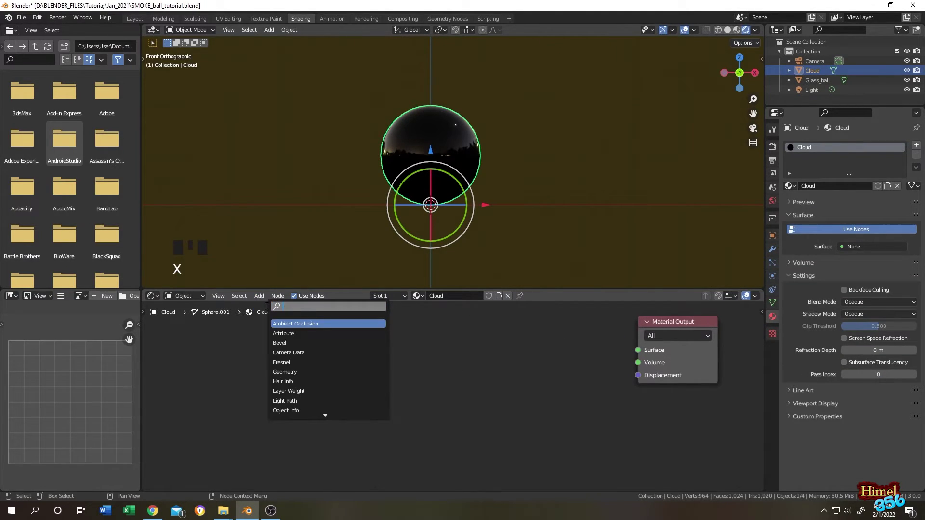
text(emis)
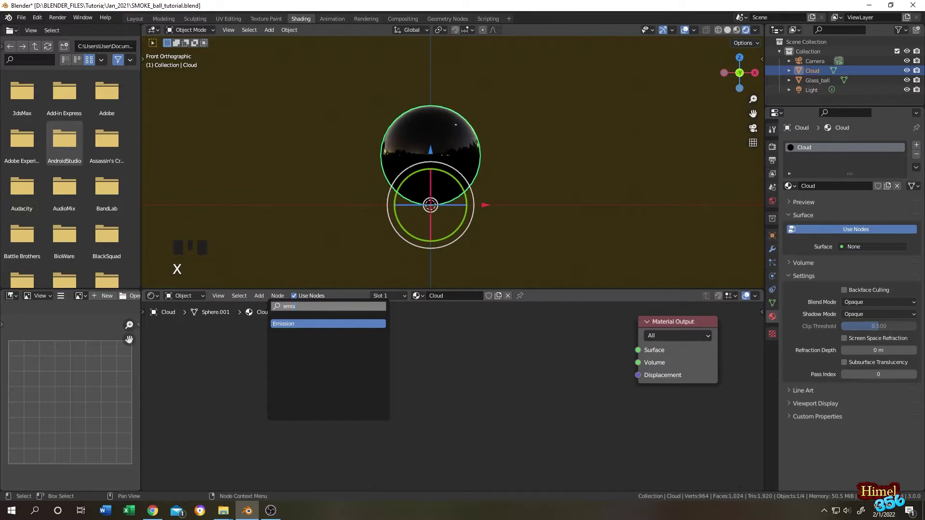
click(313, 323)
click(540, 343)
- Add a Noise Texture node and bring back the Texture Coordinate and Mapping nodes
click(259, 296)
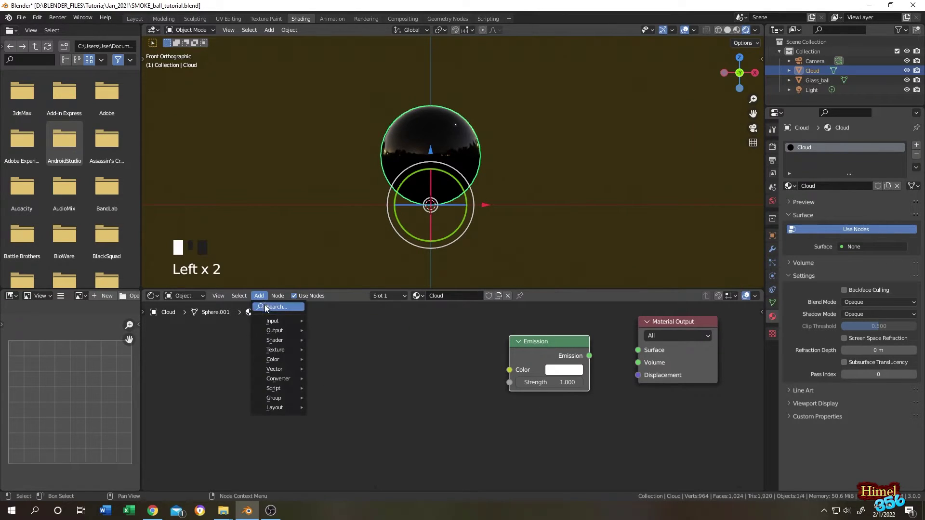
click(267, 307)
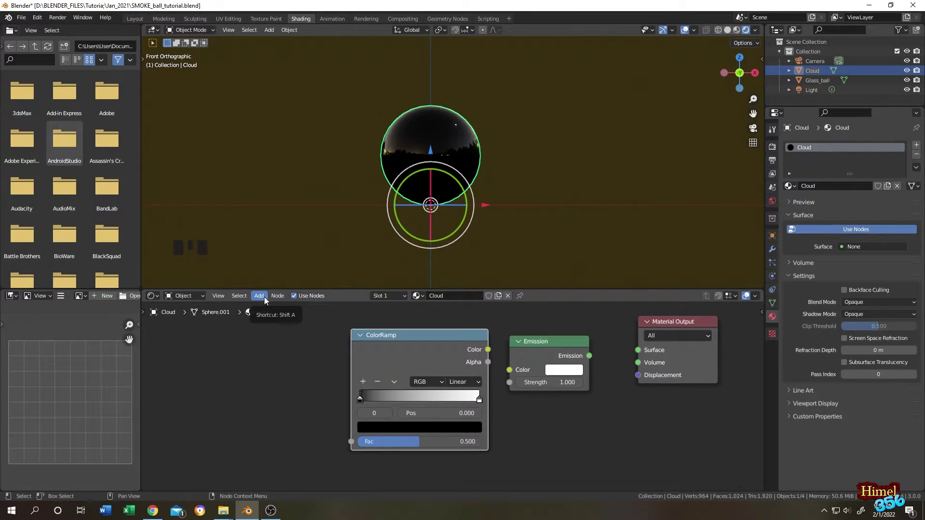
click(259, 296)
click(264, 301)
click(287, 380)
click(287, 385)
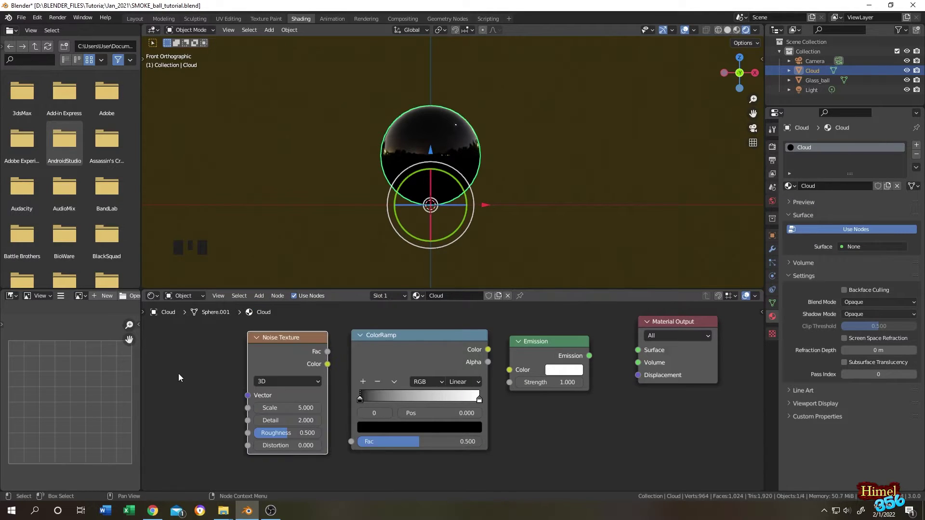
middle_drag(179, 374, 200, 377)
click(317, 344)
key(ctrl+z)
key(ctrl+z)
key(ctrl+z)
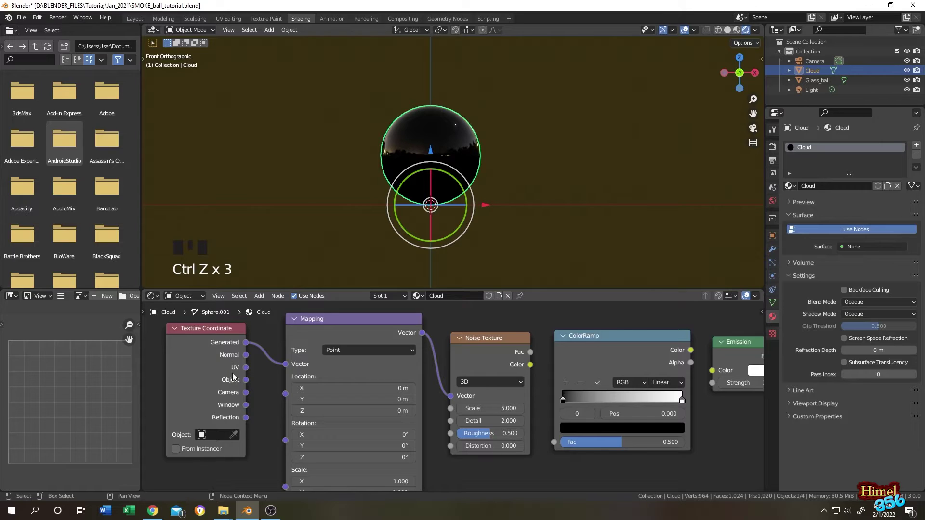
- Link Object coordinates → Mapping → Noise → ColorRamp → Emission → Volume output
mouse_move(285, 365)
mouse_down()
mouse_move(252, 356)
mouse_move(285, 381)
mouse_up()
middle_drag(550, 408, 380, 403)
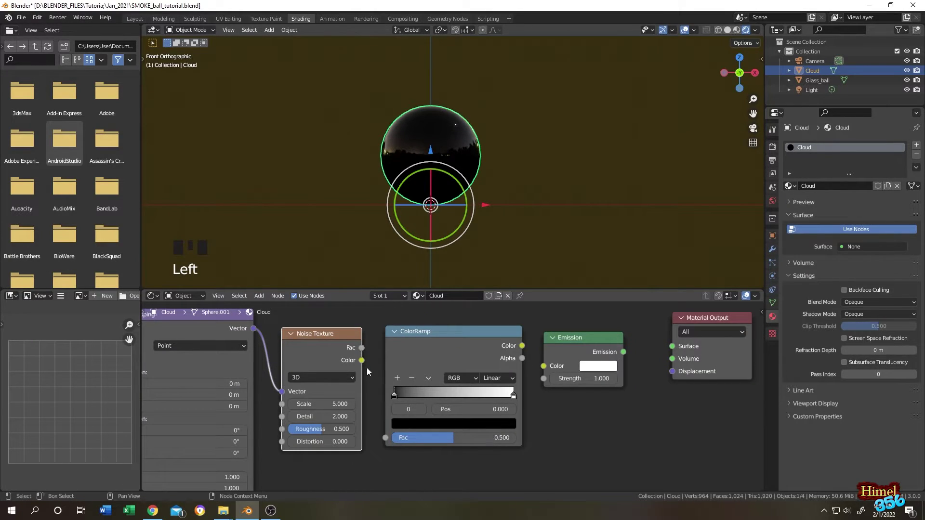
drag(362, 362, 385, 437)
middle_drag(598, 437, 525, 434)
drag(454, 353, 476, 372)
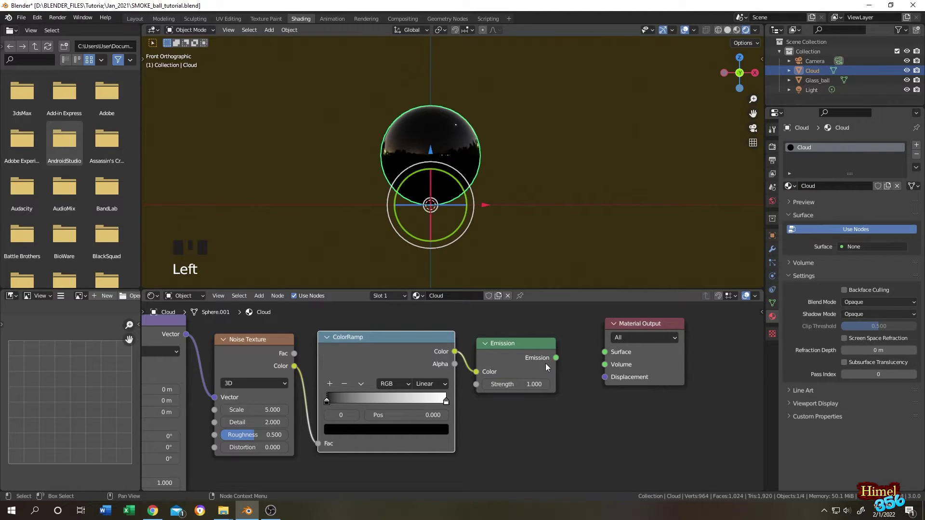
drag(556, 357, 605, 365)
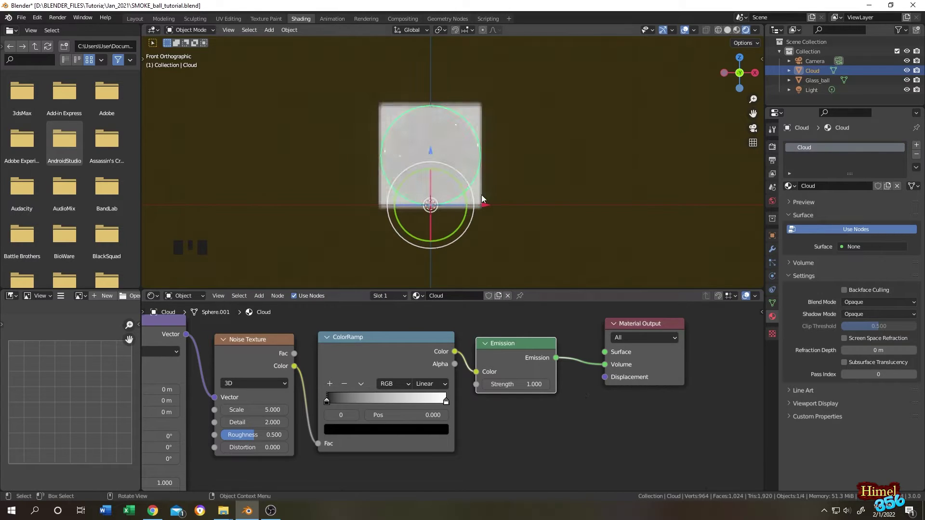
scroll(482, 198, up, 2)
middle_drag(547, 151, 541, 161)
scroll(323, 412, up, 1)
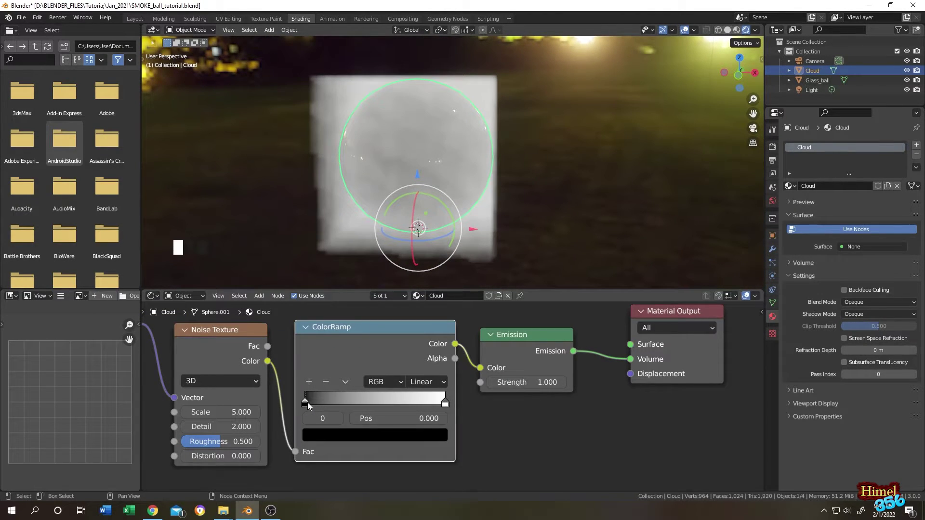
- Pull the ColorRamp stops inward and switch the Noise Texture to 4D with Scale 1.700
drag(308, 406, 380, 404)
drag(445, 403, 435, 404)
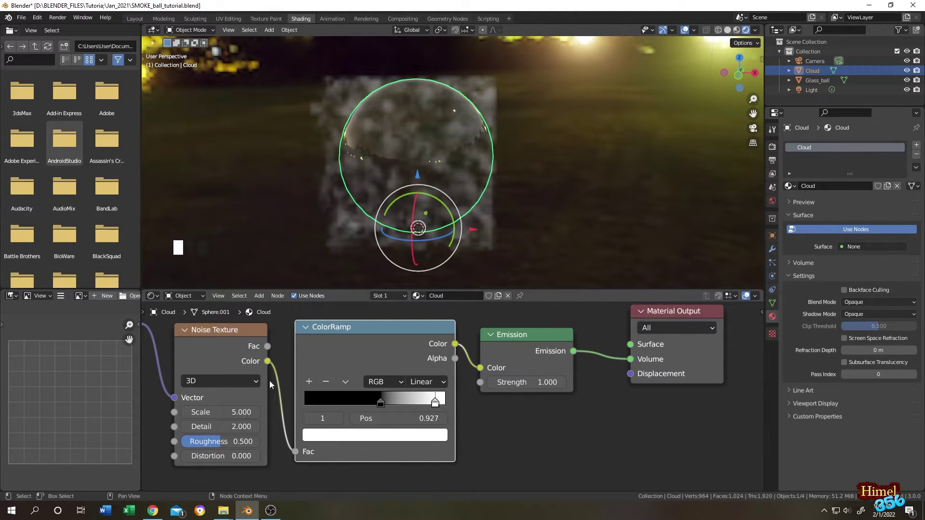
click(224, 382)
click(218, 439)
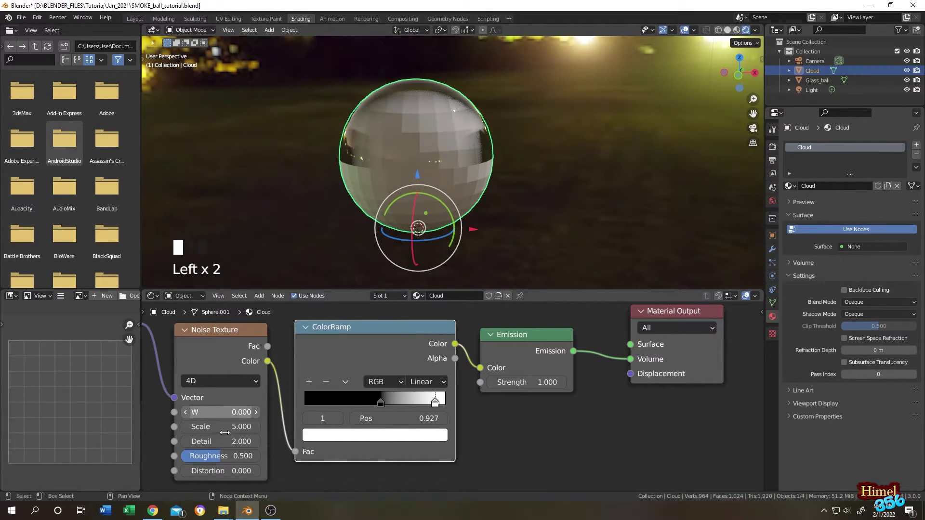
key(ctrl+z)
key(ctrl+z)
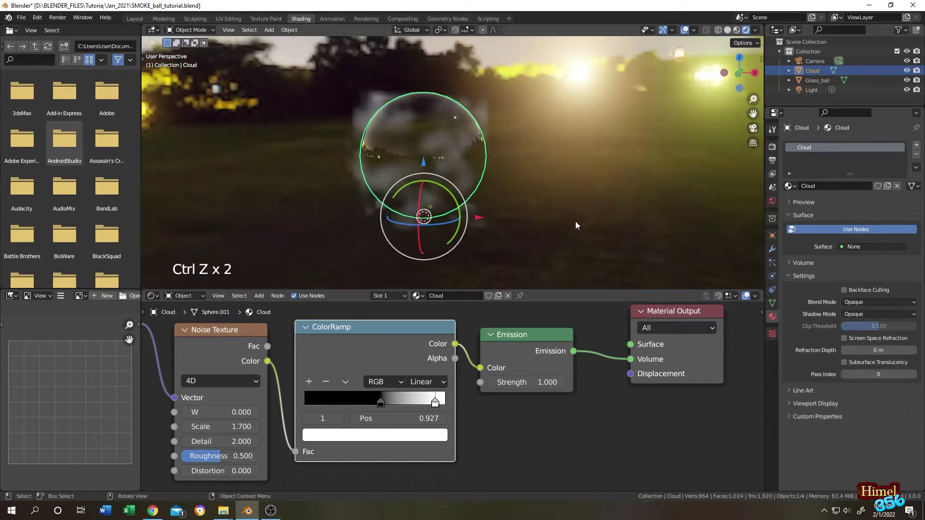
- Set the Cloud's origin to its geometry centre and start scaling it down to about 0.69
click(813, 72)
click(289, 30)
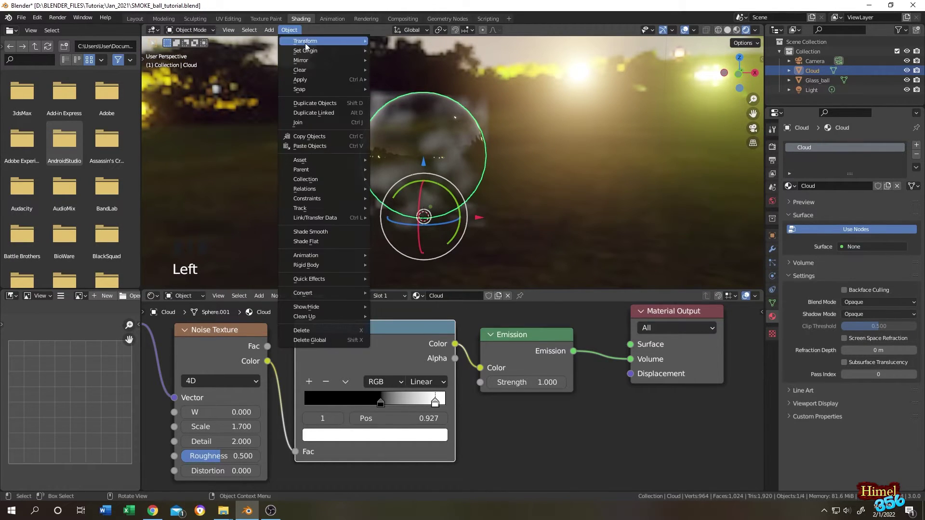
mouse_move(310, 53)
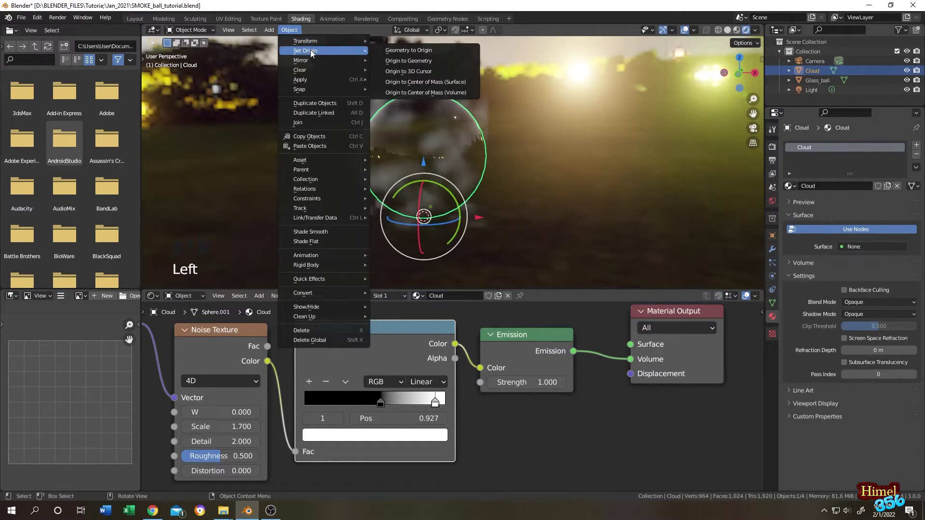
click(408, 60)
key(ctrl+z)
key(s)
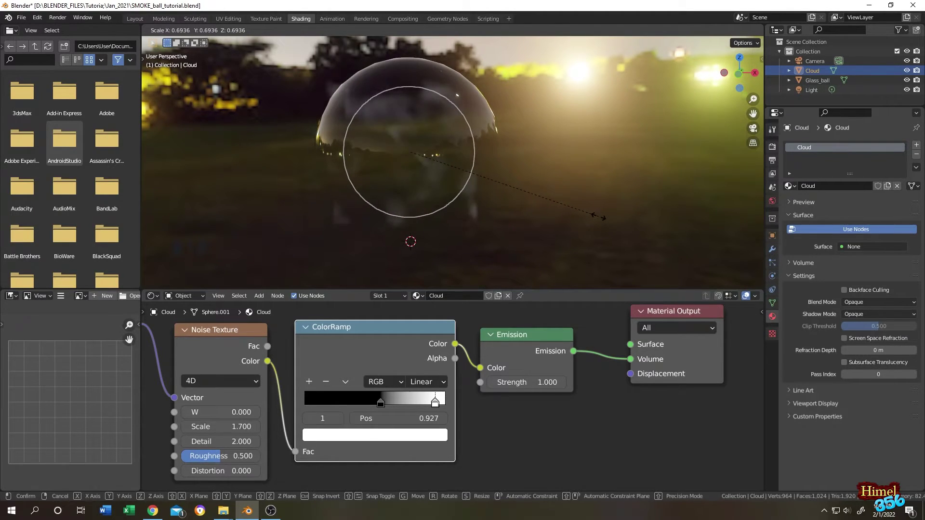
- Confirm the smaller cloud size and raise the Emission Strength to 100
click(599, 217)
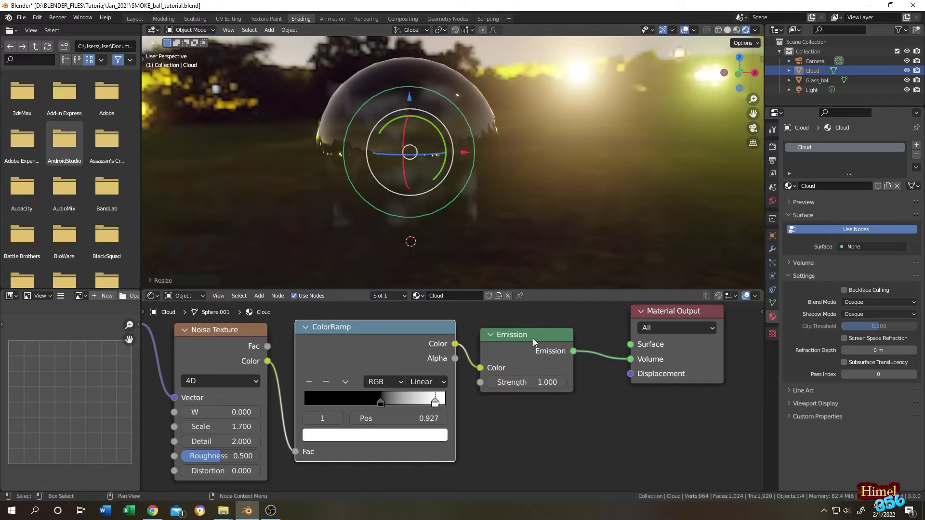
double_click(545, 382)
text(1.0)
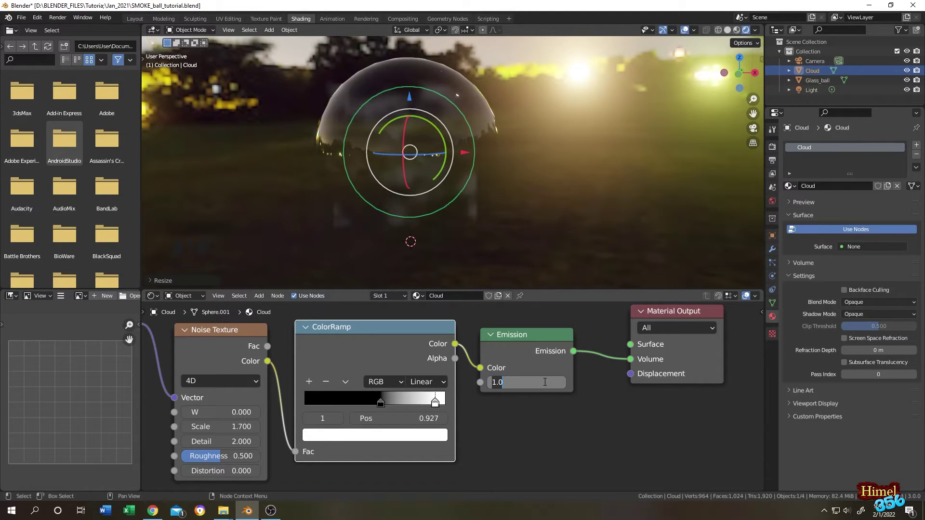
text(50)
key(Return)
scroll(529, 186, up, 1)
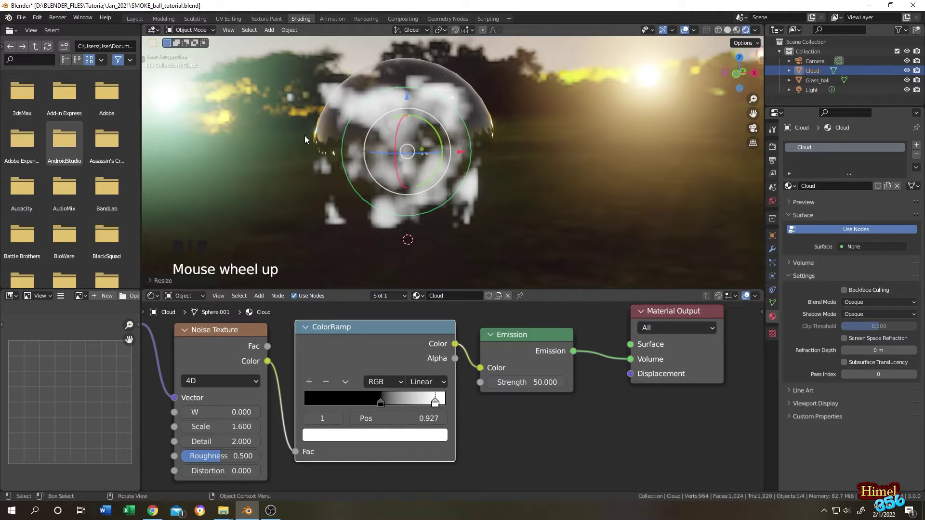
double_click(494, 326)
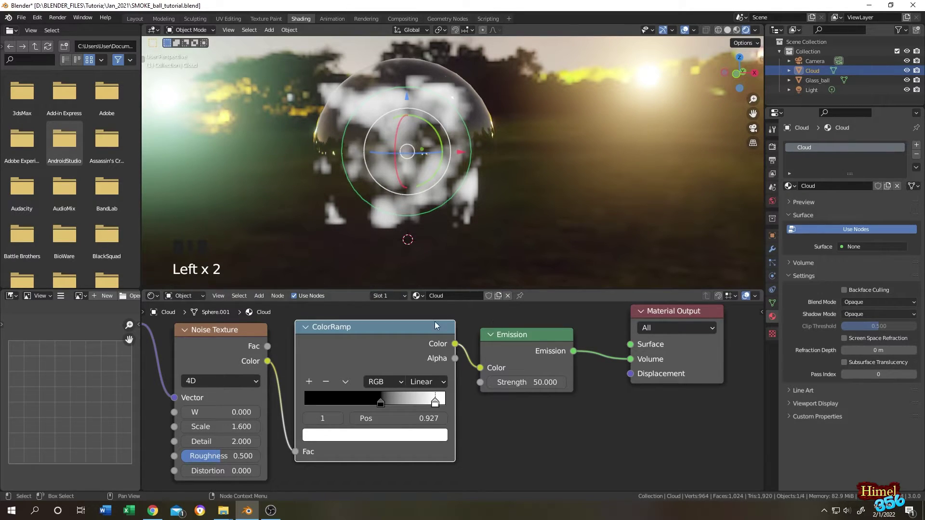
- Move the ColorRamp black stop to 0.573, shrink the cloud further, and render a test image
click(381, 404)
drag(381, 407, 386, 409)
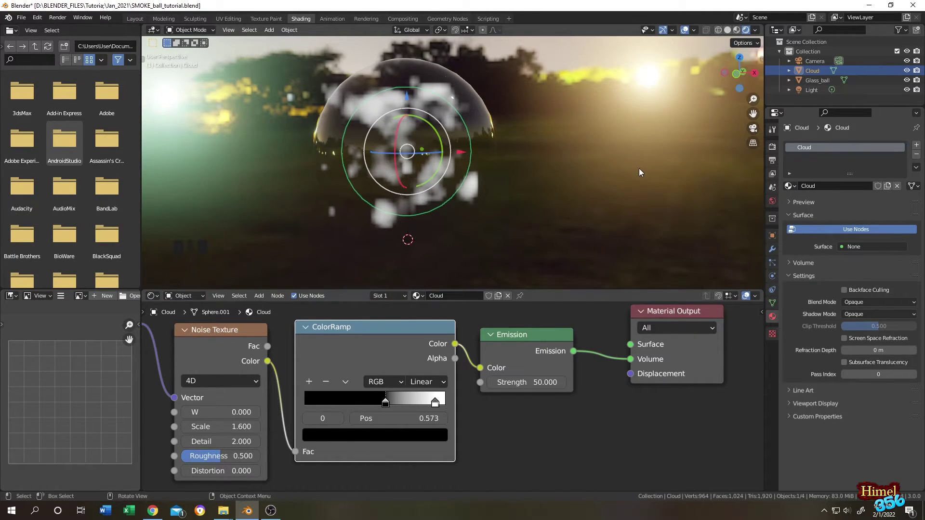
key(s)
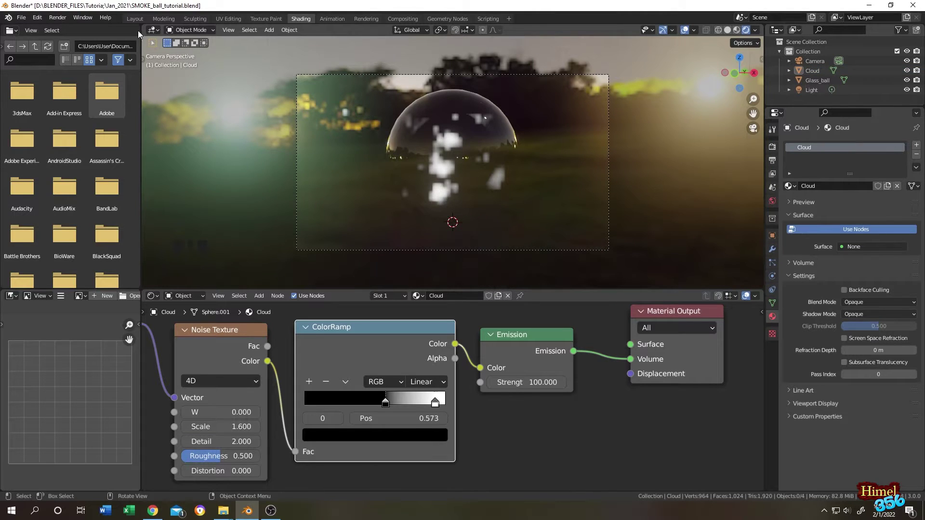
click(57, 17)
click(75, 30)
- Switch the render engine from Eevee to Cycles and show the viewport in Rendered shading
click(772, 146)
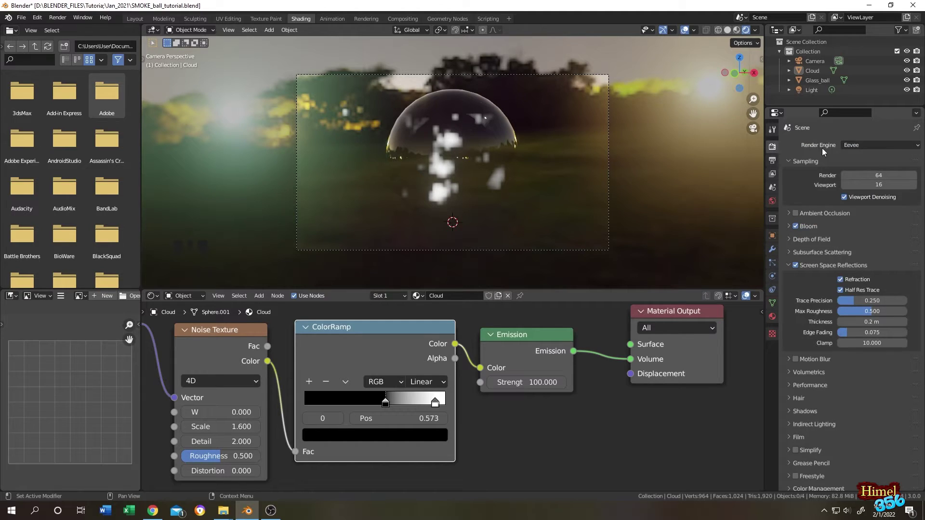
click(860, 146)
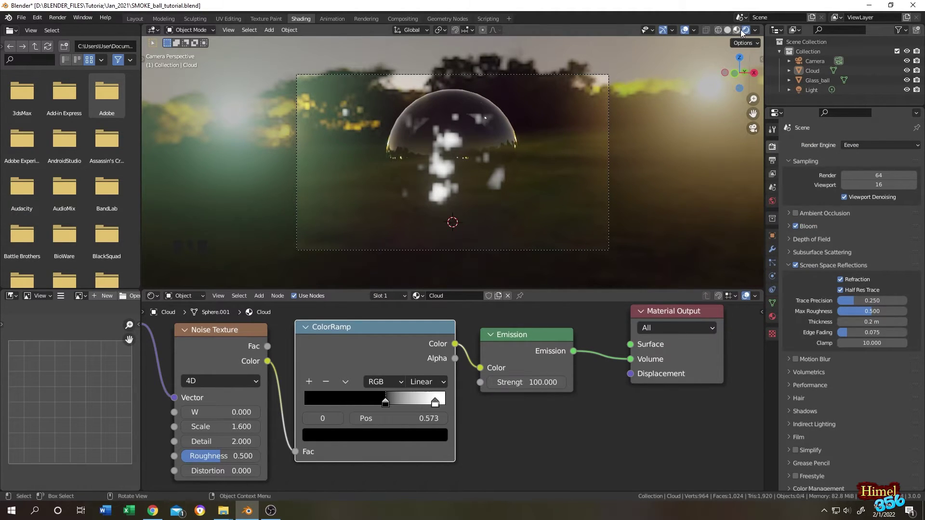
click(738, 30)
click(872, 145)
click(860, 177)
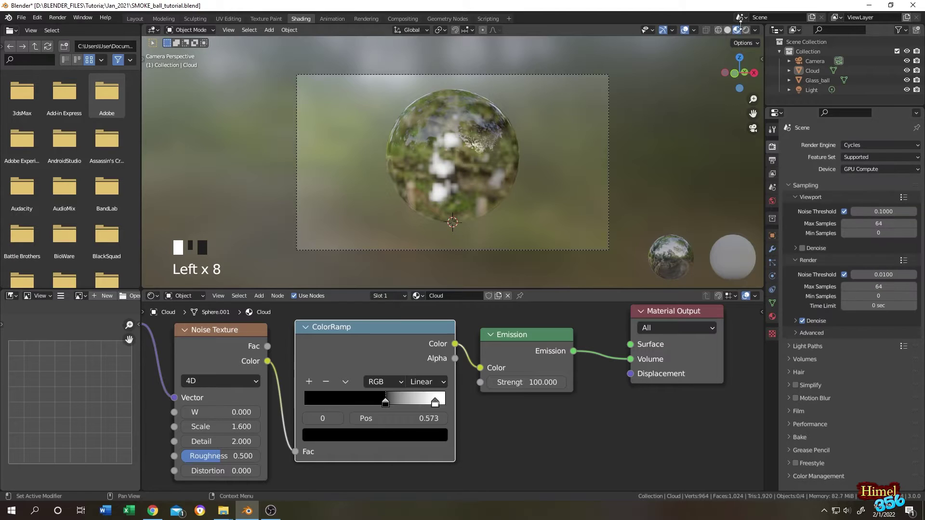
click(746, 29)
scroll(541, 163, down, 1)
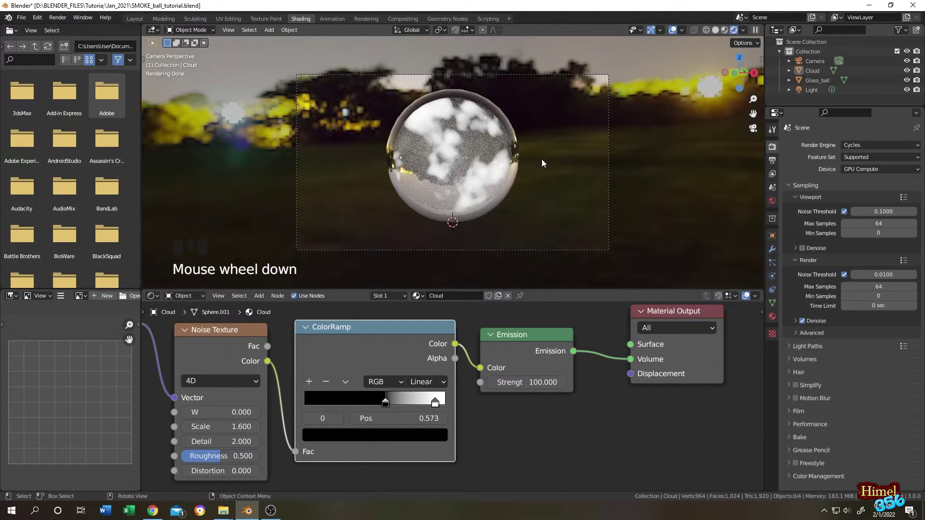
scroll(542, 163, up, 1)
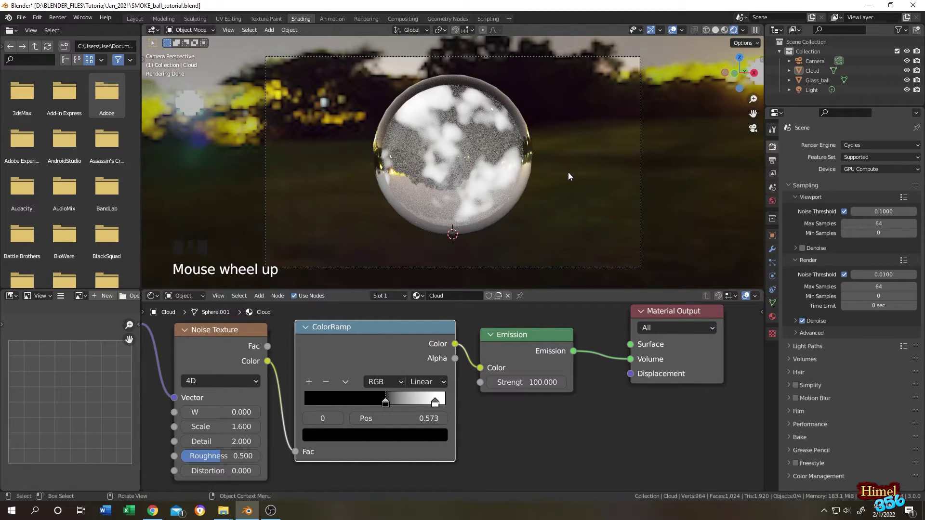
- Set the Glass_ball's Glass BSDF IOR to 1.6 and render the final image with F12
click(825, 80)
key(ctrl+z)
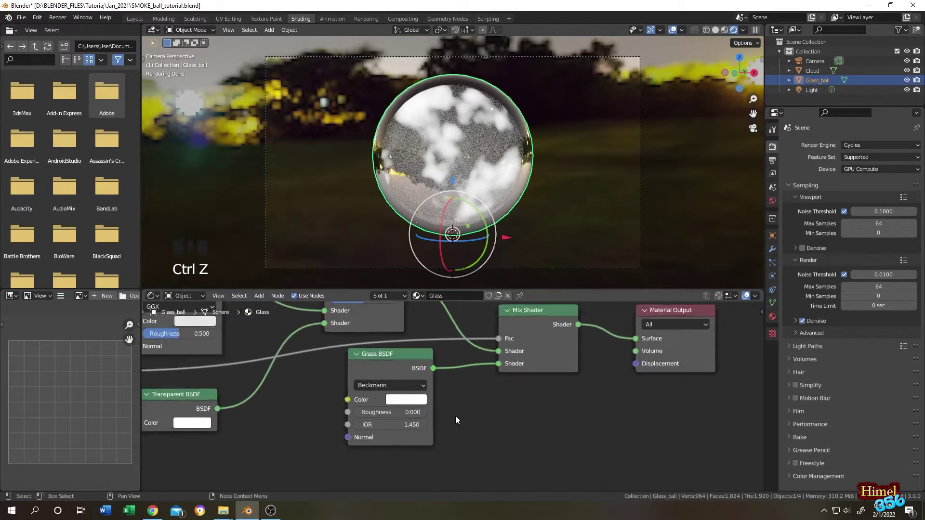
click(419, 430)
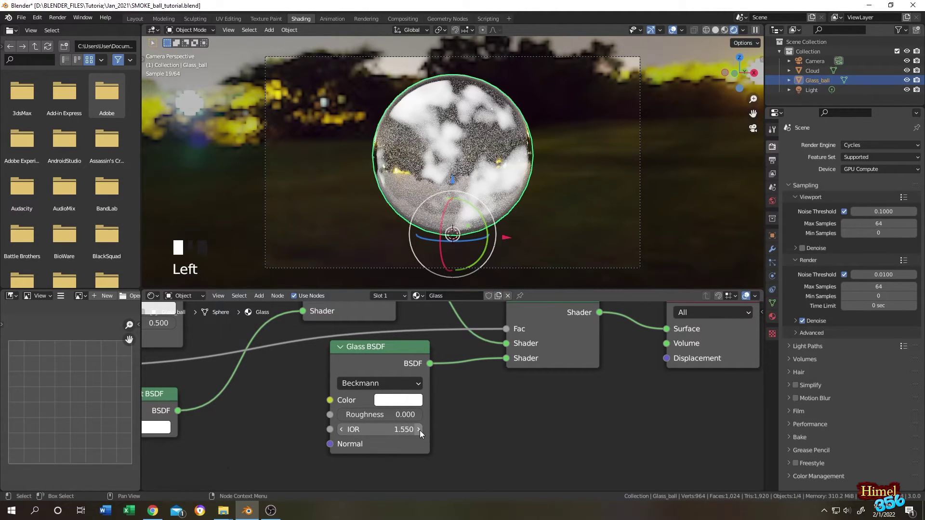
click(420, 429)
click(397, 432)
text(1.6)
key(Return)
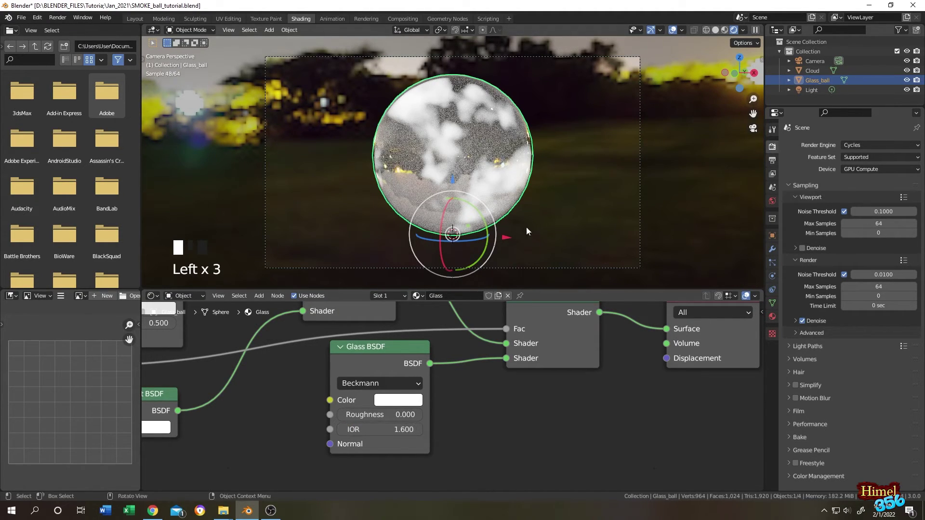
key(F12)
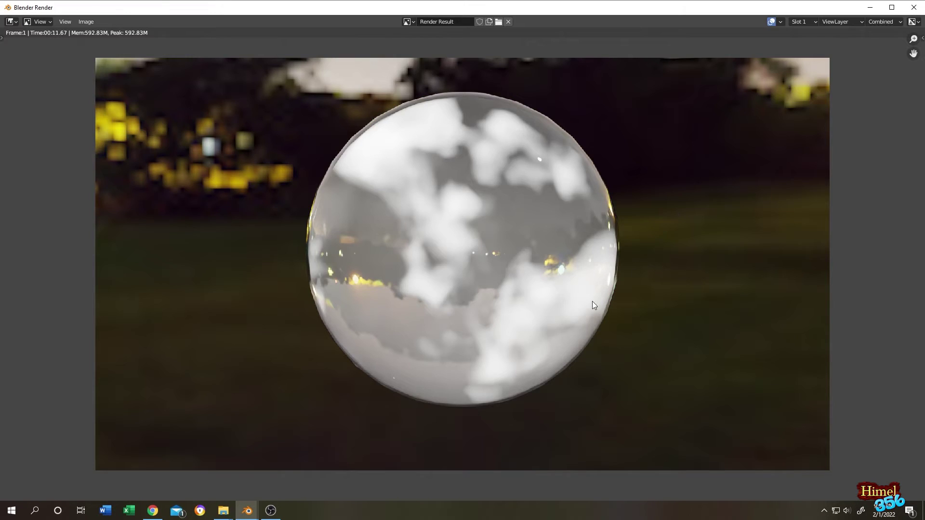
- Close the render and tint the Glass BSDF colour light blue (H 0.510, S 0.177)
click(918, 8)
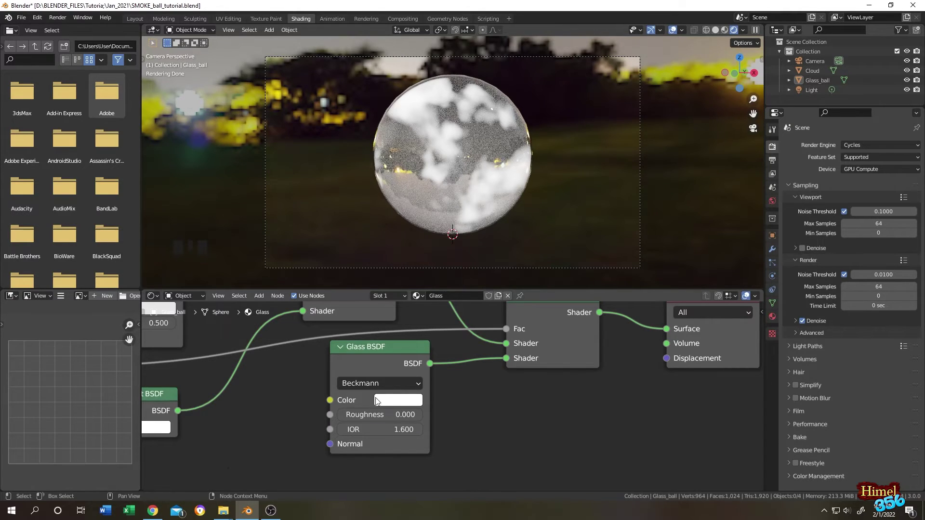
click(405, 402)
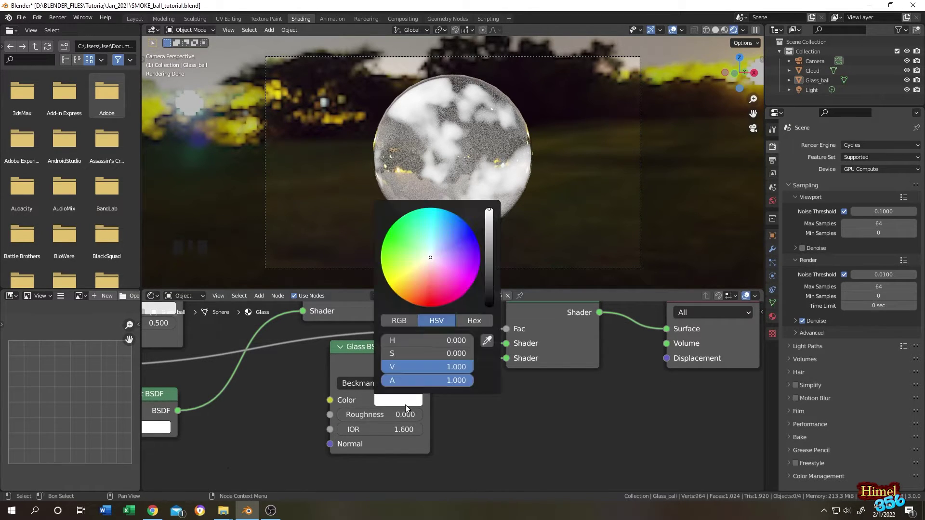
drag(435, 253, 441, 248)
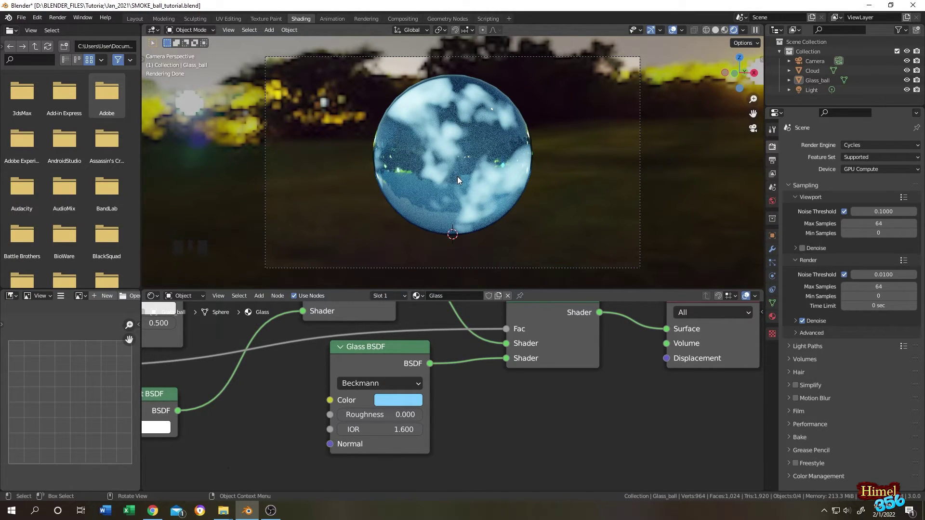
- In the Animation workspace, show the rendered camera view and a shader editor with the Cloud's Mapping nodes
click(332, 18)
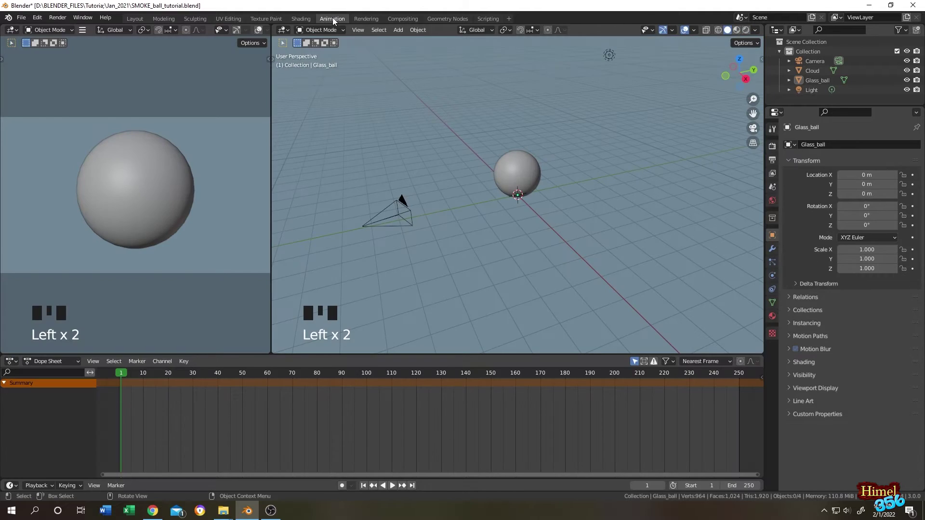
key(KP_0)
scroll(736, 77, up, 2)
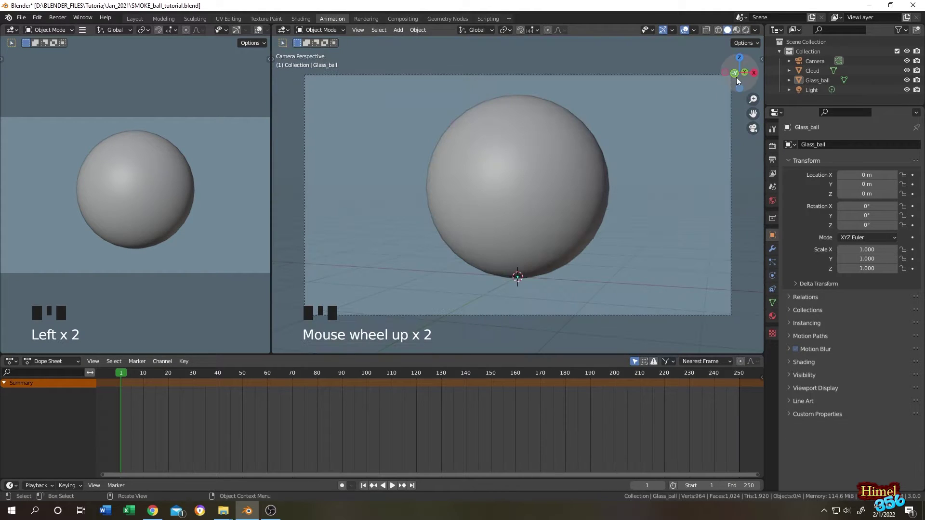
click(746, 31)
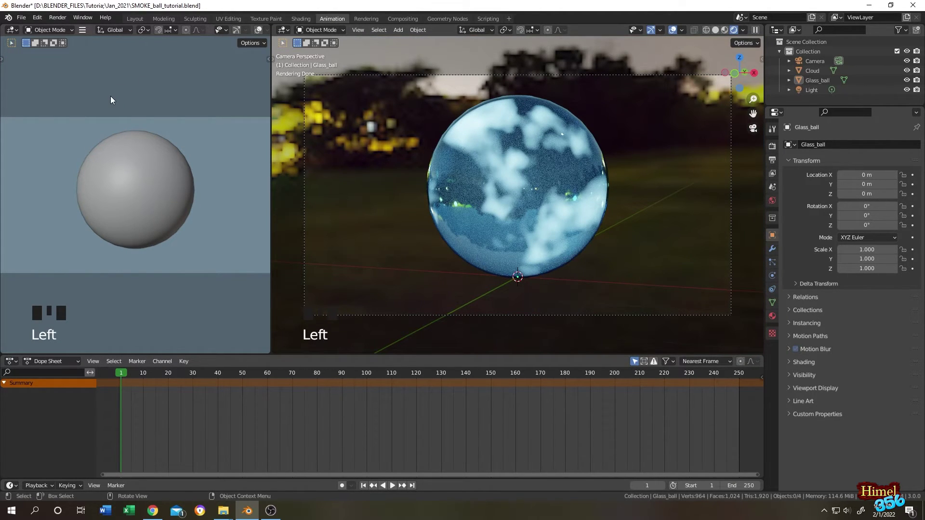
click(12, 30)
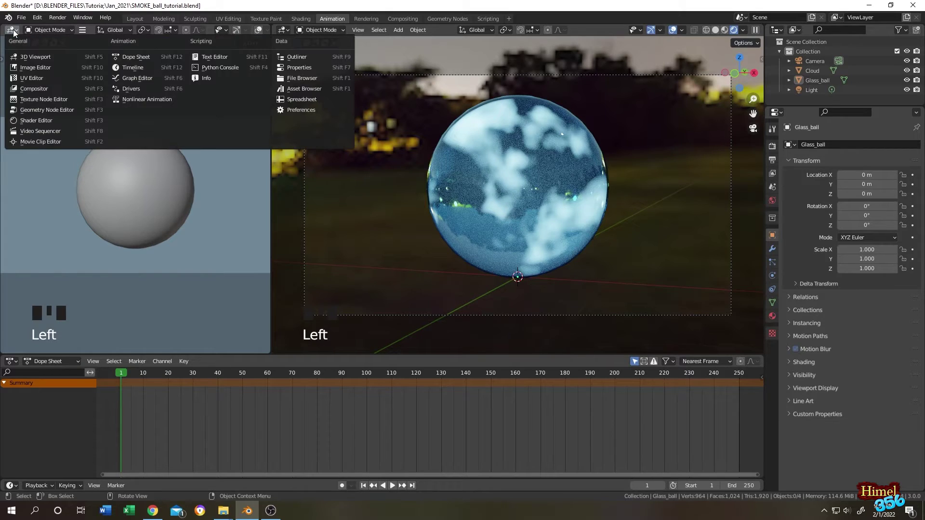
click(42, 119)
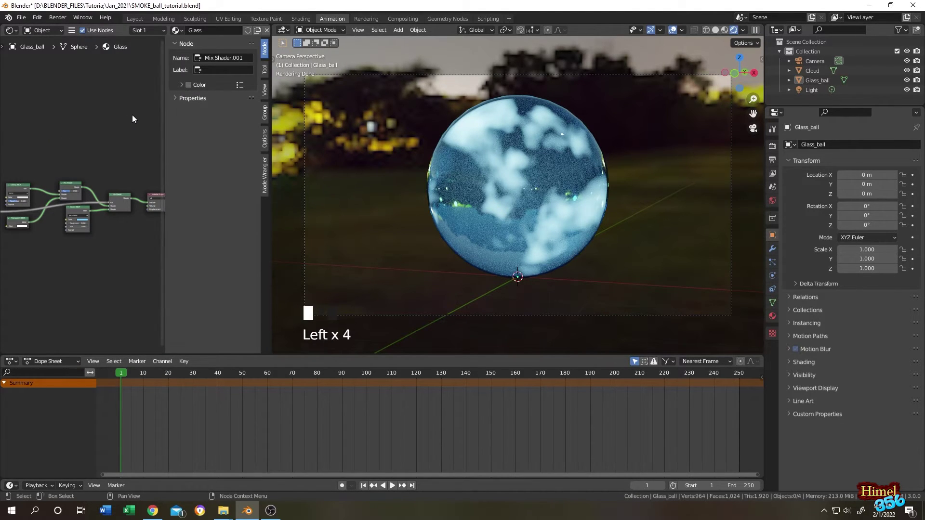
click(835, 69)
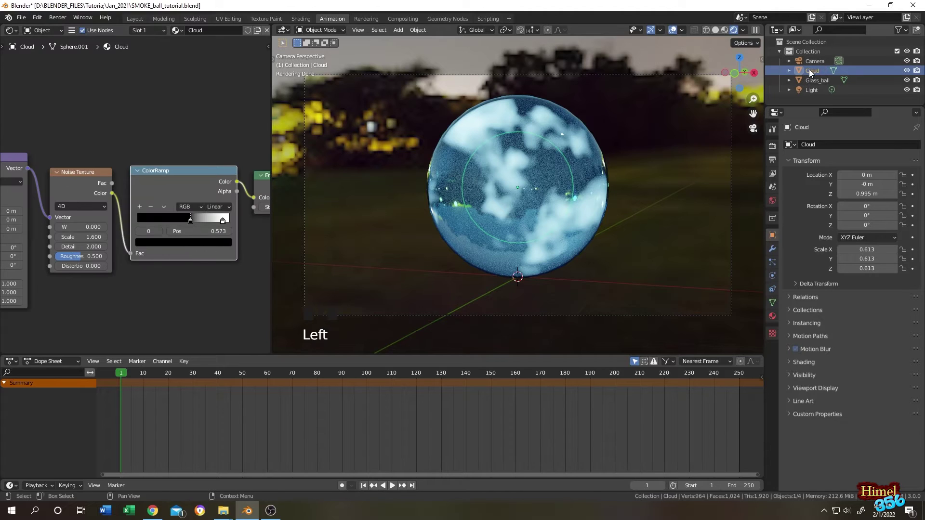
click(43, 30)
click(42, 44)
middle_drag(55, 139, 218, 136)
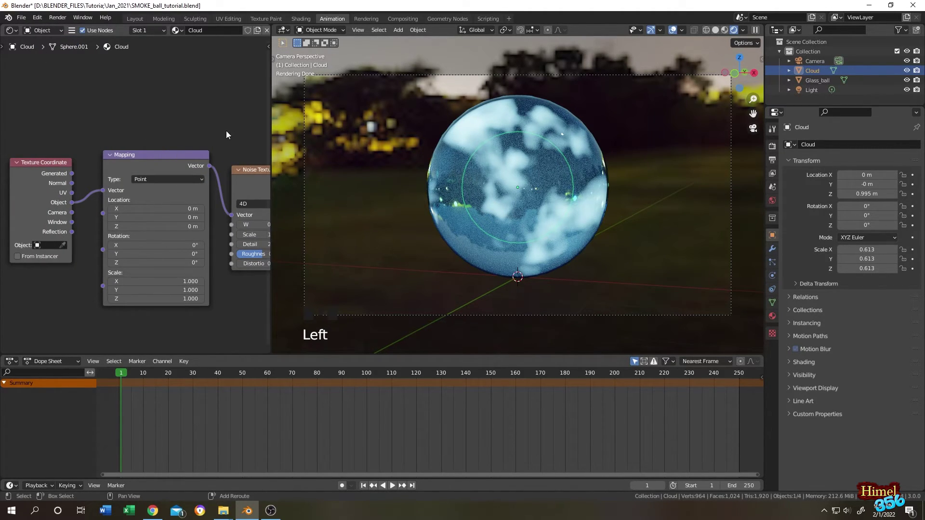
scroll(227, 131, up, 1)
- Set the viewport maximum render samples to 32
click(772, 146)
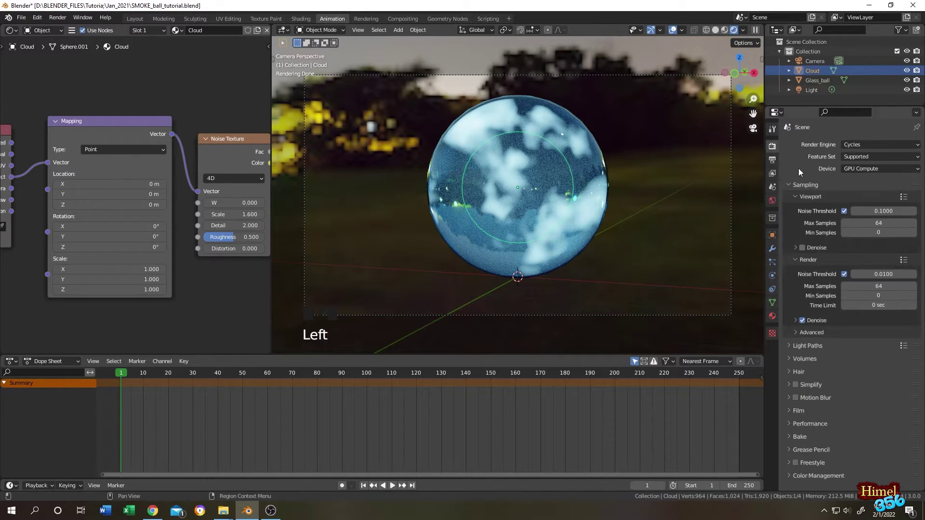
click(883, 222)
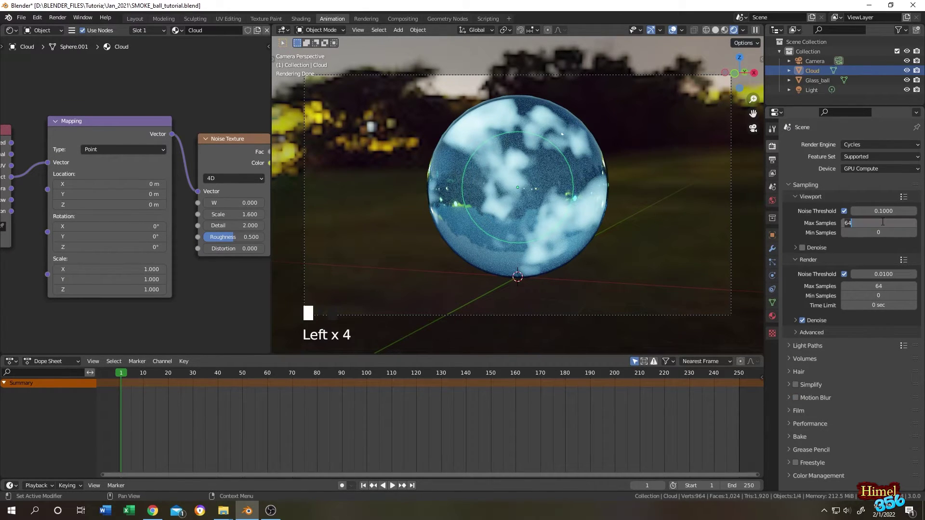
text(32)
click(298, 421)
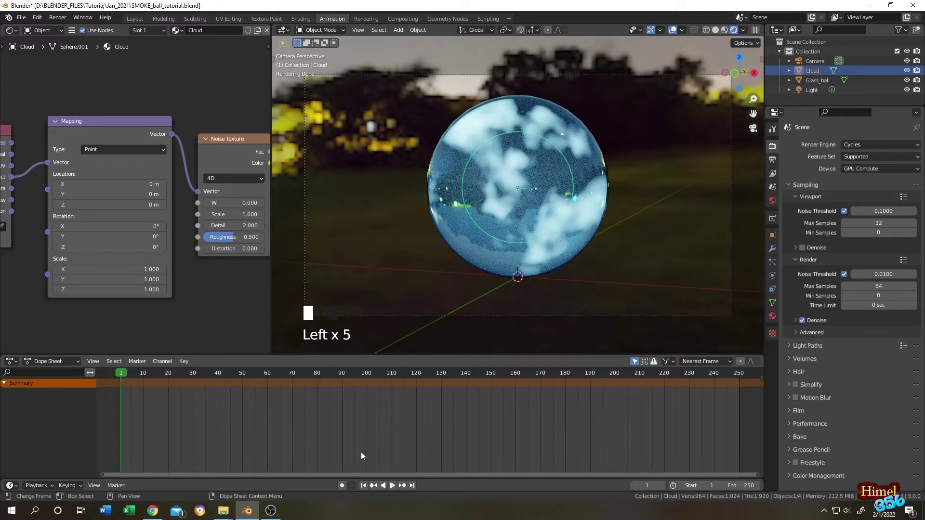
- Keyframe the Mapping rotation at frame 0 and expand the Cloud's shader channels in the timeline
mouse_move(126, 374)
mouse_down()
mouse_move(136, 375)
mouse_move(116, 381)
mouse_up()
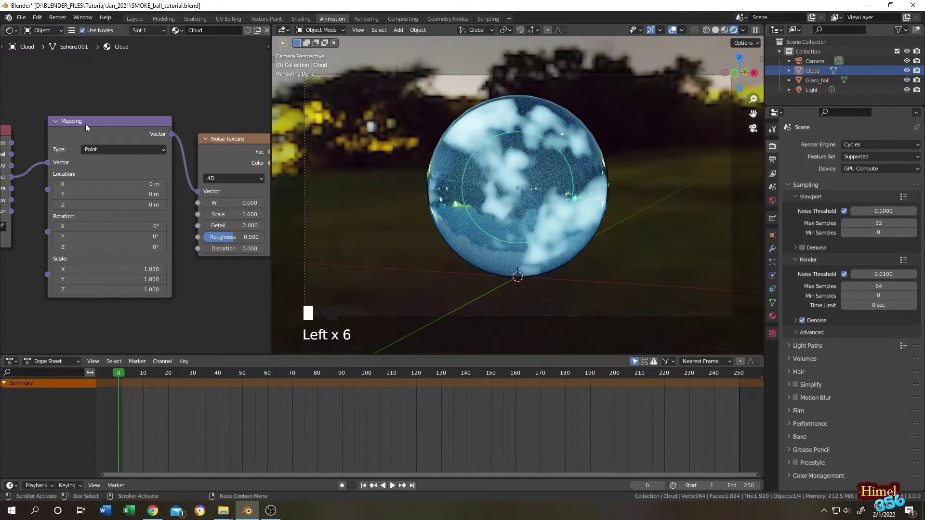
right_click(78, 225)
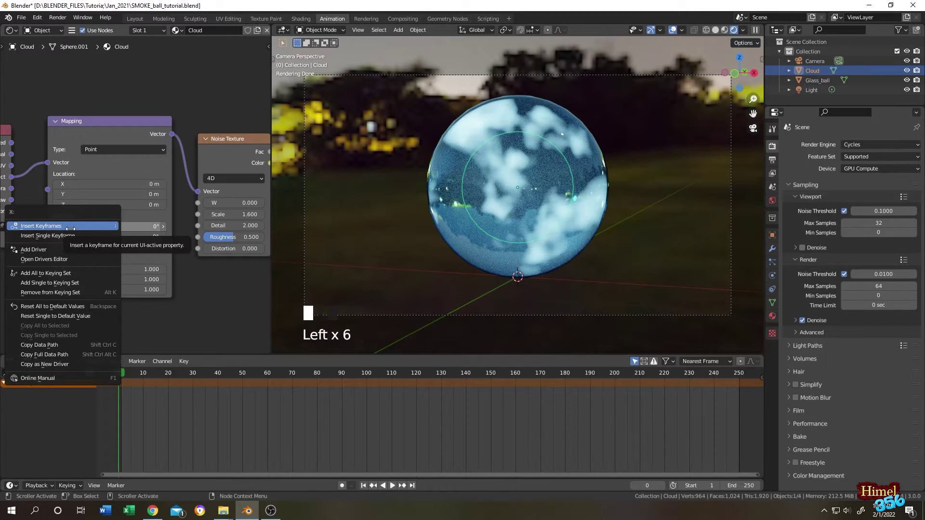
click(71, 227)
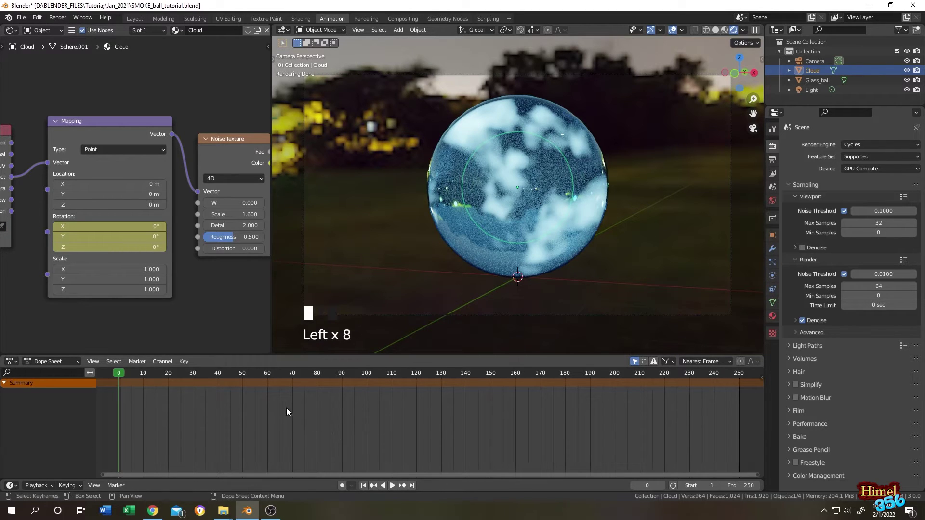
click(635, 362)
click(4, 391)
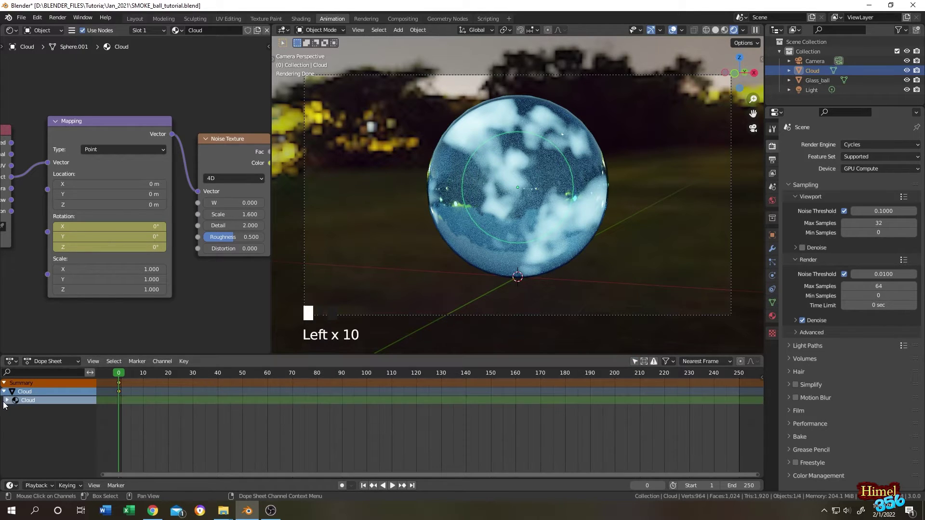
click(6, 400)
click(10, 409)
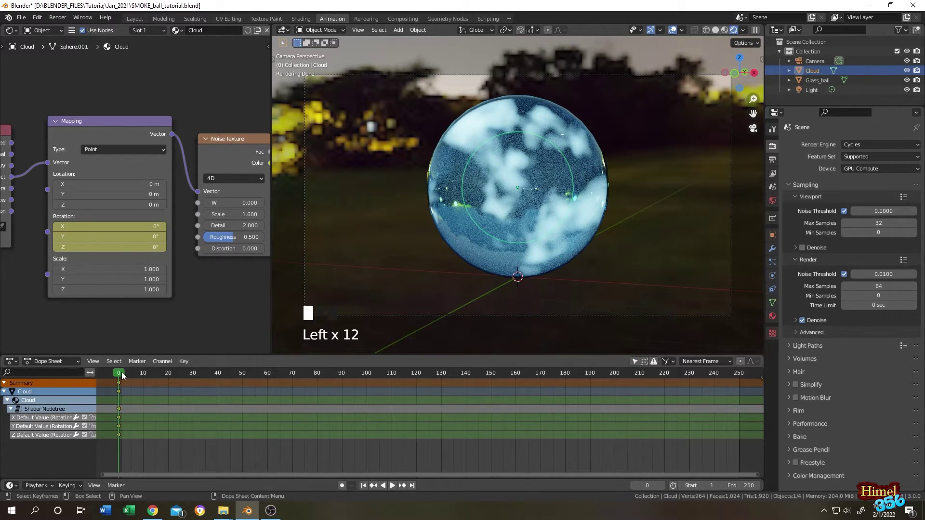
click(392, 486)
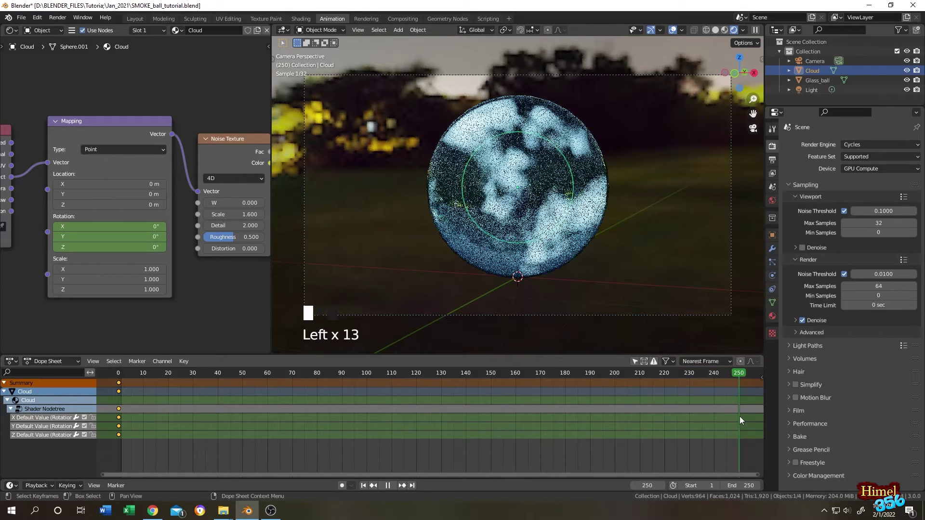
- Set Mapping Rotation X, Y and Z to 180° and keyframe them at frame 250
drag(69, 228, 68, 247)
text(180)
key(Return)
right_click(69, 228)
click(68, 228)
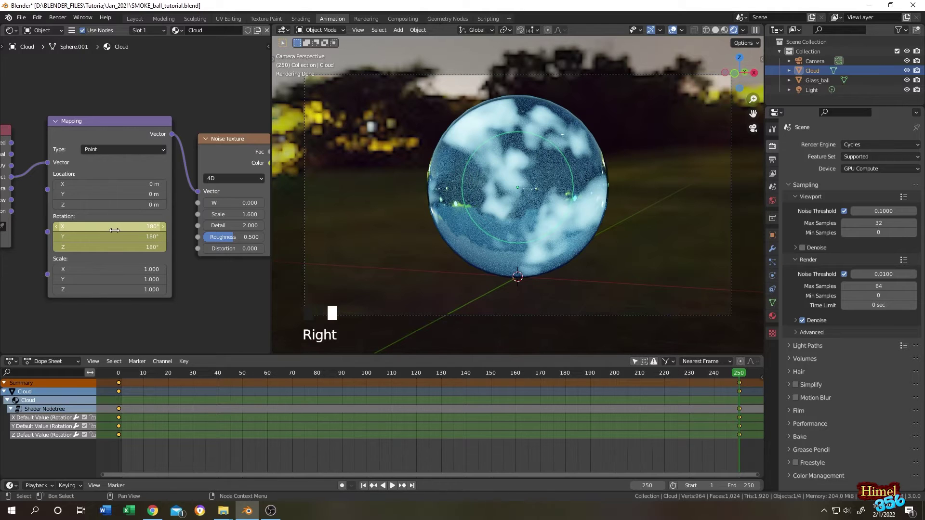
click(114, 230)
click(113, 237)
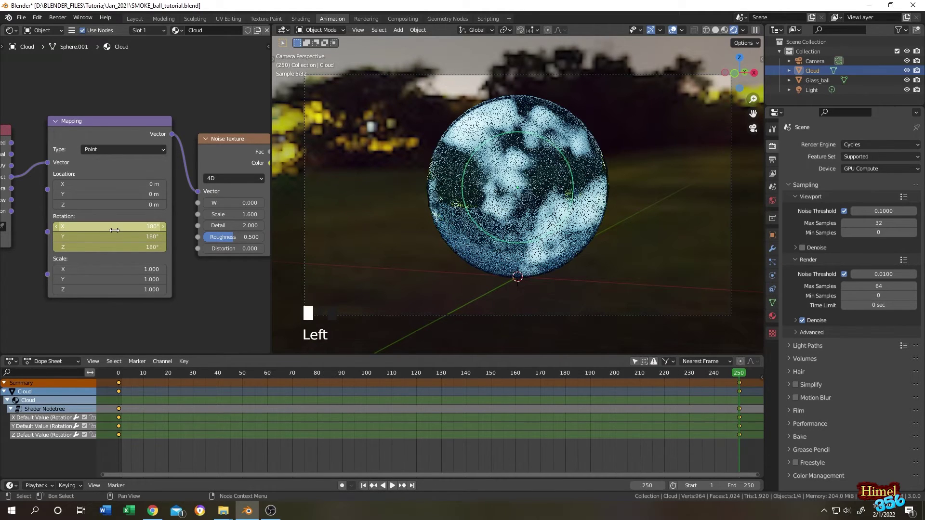
click(113, 238)
right_click(753, 452)
click(753, 452)
- Make the rotation keyframes interpolate linearly
right_click(119, 418)
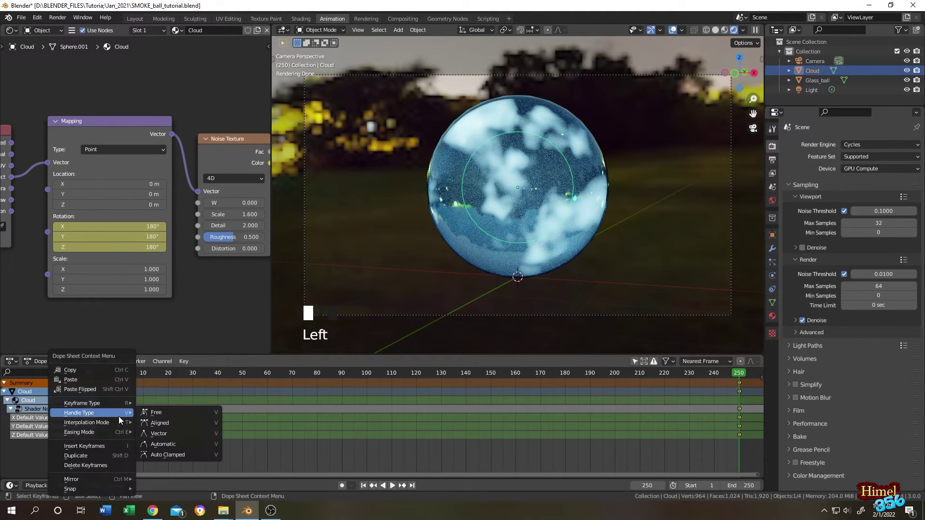
mouse_move(91, 423)
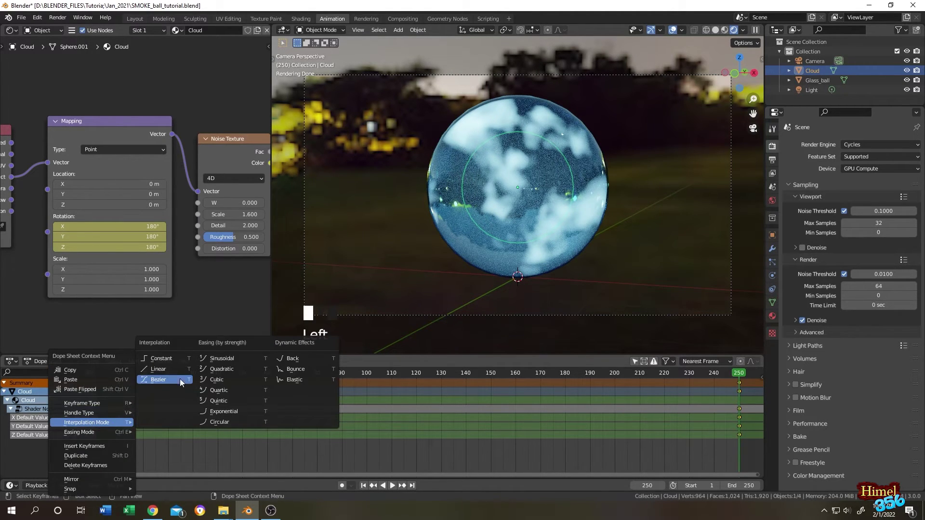
click(164, 369)
- Play and stop the rotation animation, then rewind the timeline to frame 0
key(space)
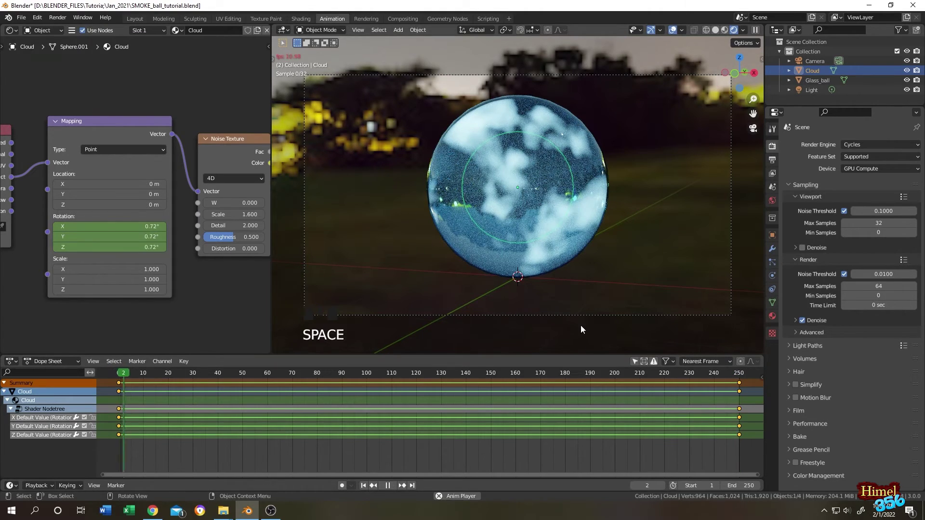
key(space)
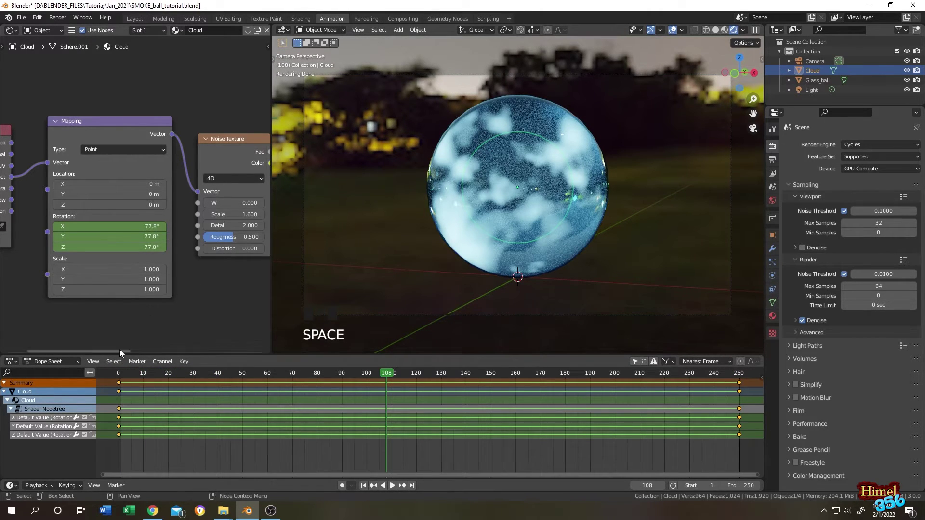
drag(128, 376, 118, 379)
shift+middle_drag(227, 163, 139, 171)
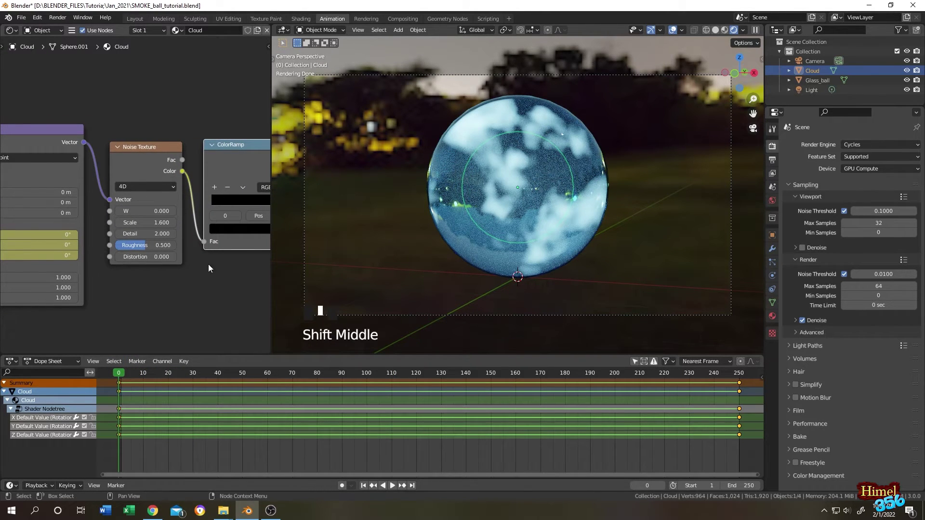
- Keyframe the Noise Texture W at 0 on frame 0 and 0.5 on frame 250
right_click(139, 210)
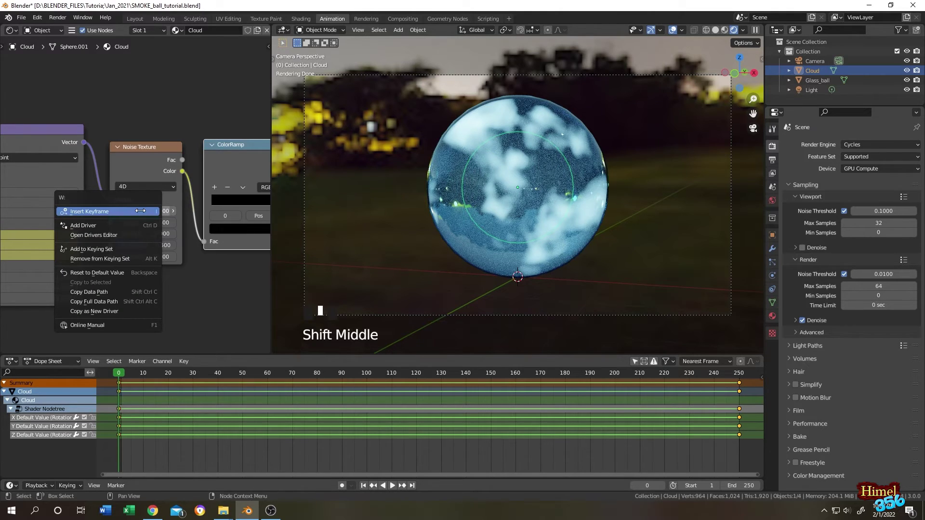
click(146, 230)
drag(119, 374, 739, 374)
click(155, 211)
text(0.0)
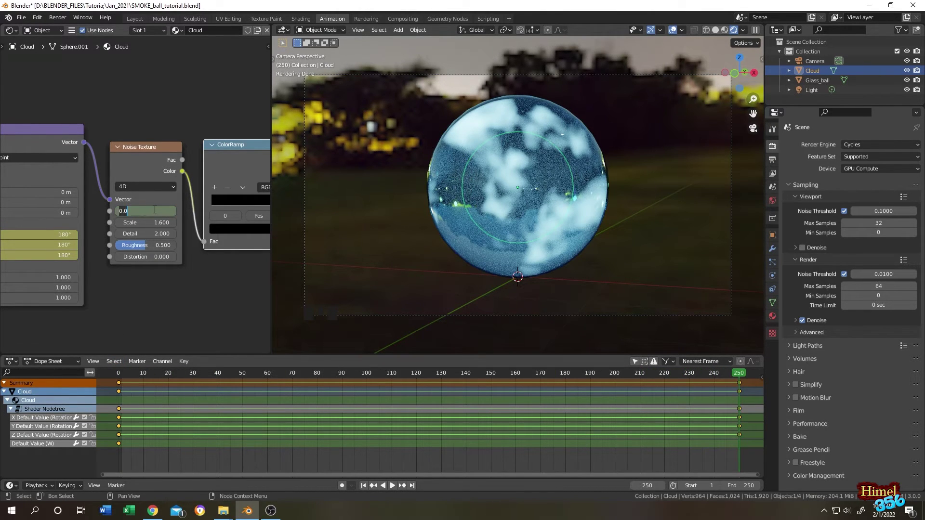
click(155, 211)
right_click(155, 211)
click(192, 210)
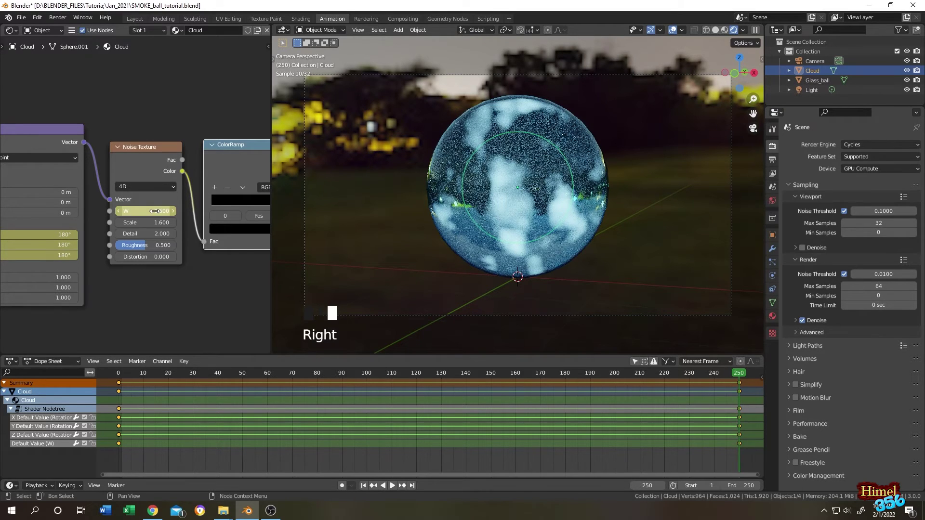
- Set the W keyframes' interpolation to Linear
click(736, 446)
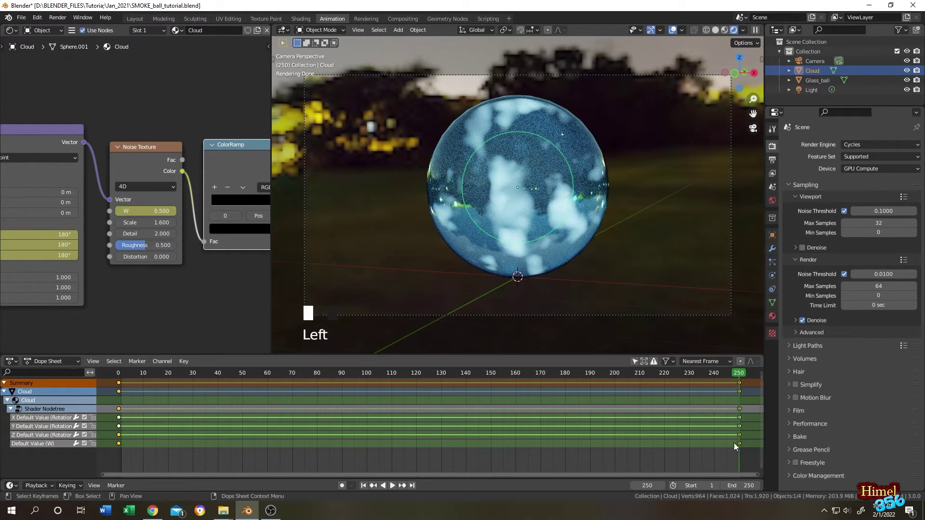
right_click(118, 444)
mouse_move(110, 419)
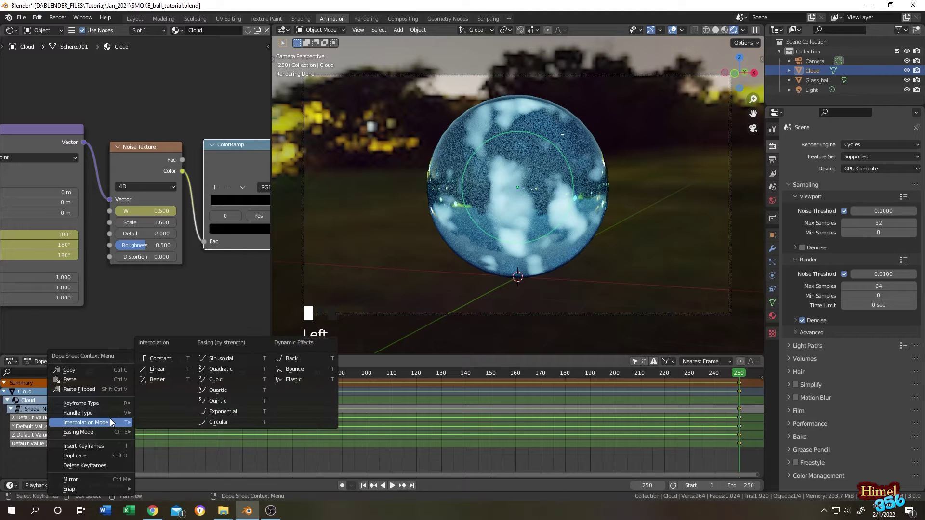
click(163, 368)
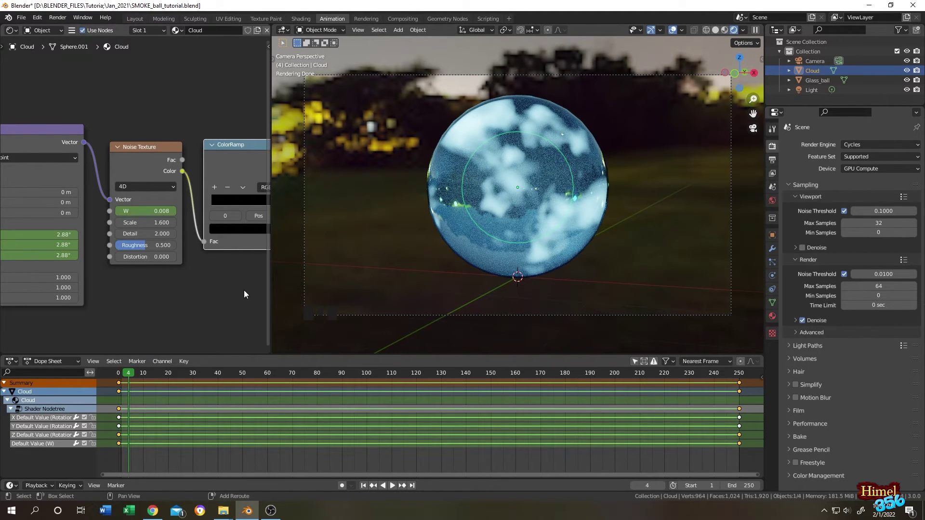
- Keyframe the ColorRamp's white stop colour at frame 0
middle_drag(243, 291, 133, 299)
key(Left)
key(Left)
key(Left)
key(Left)
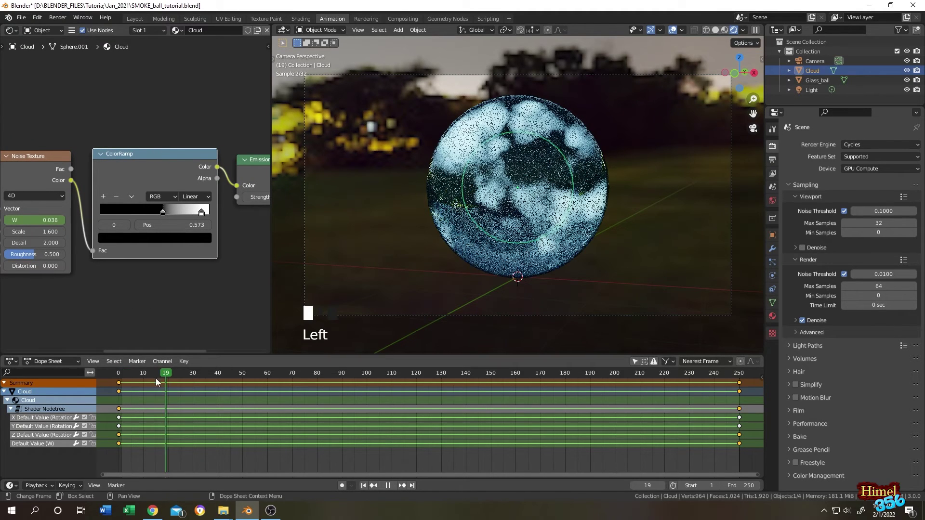
click(201, 213)
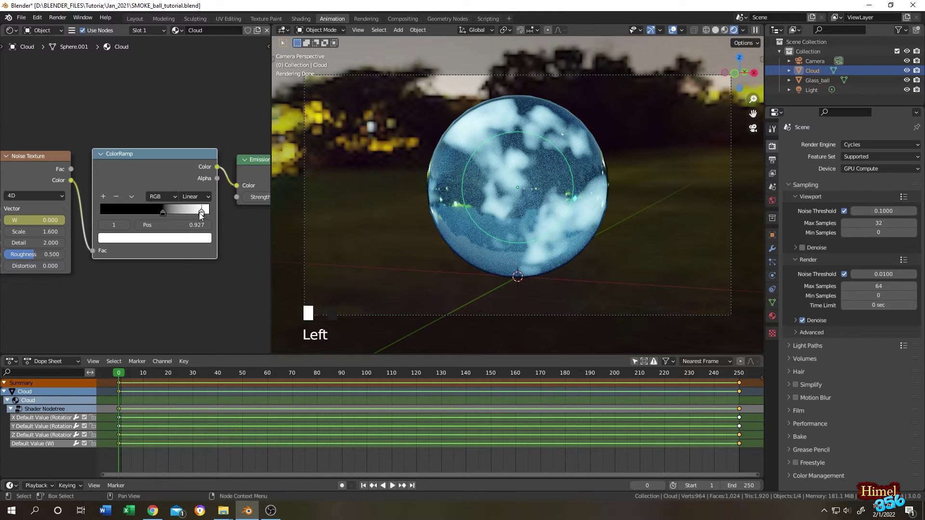
key(Left)
right_click(164, 239)
right_click(163, 238)
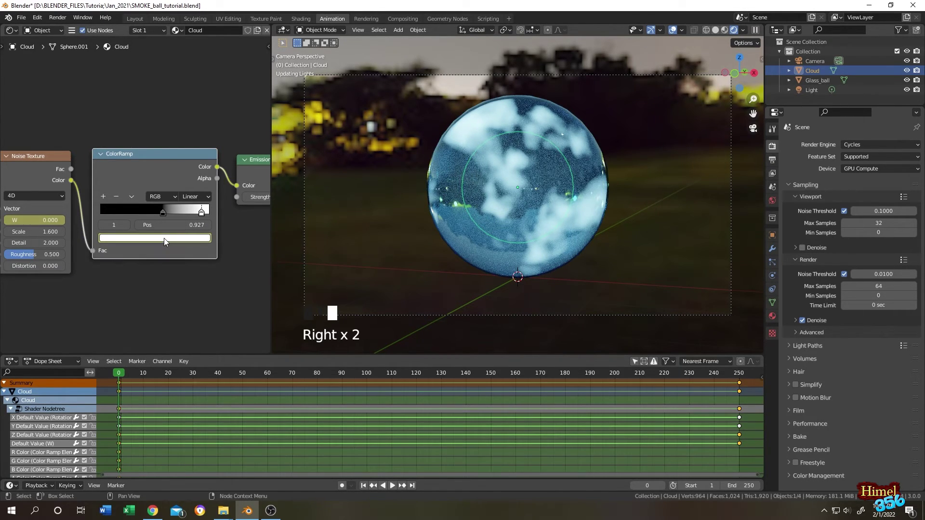
- Keyframe the stop colour as magenta at frame 29 and green at frame 60
click(192, 377)
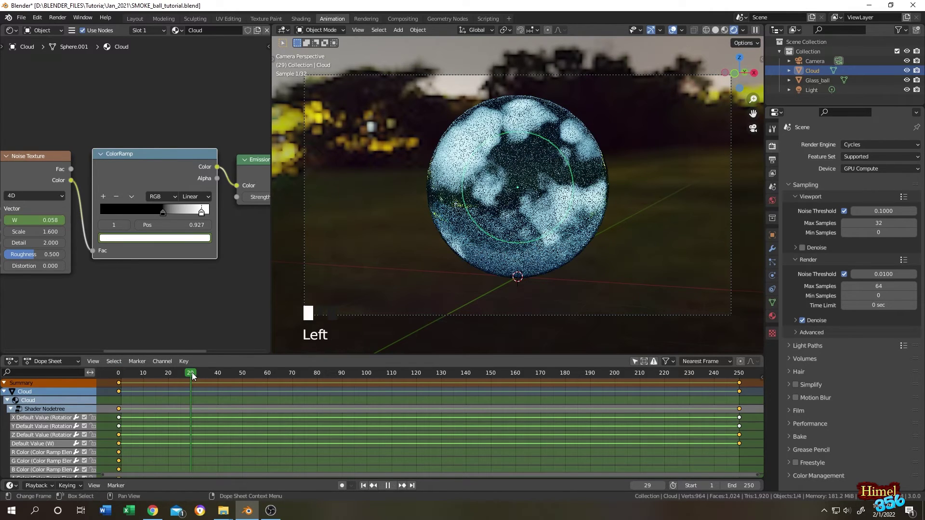
click(187, 238)
click(159, 145)
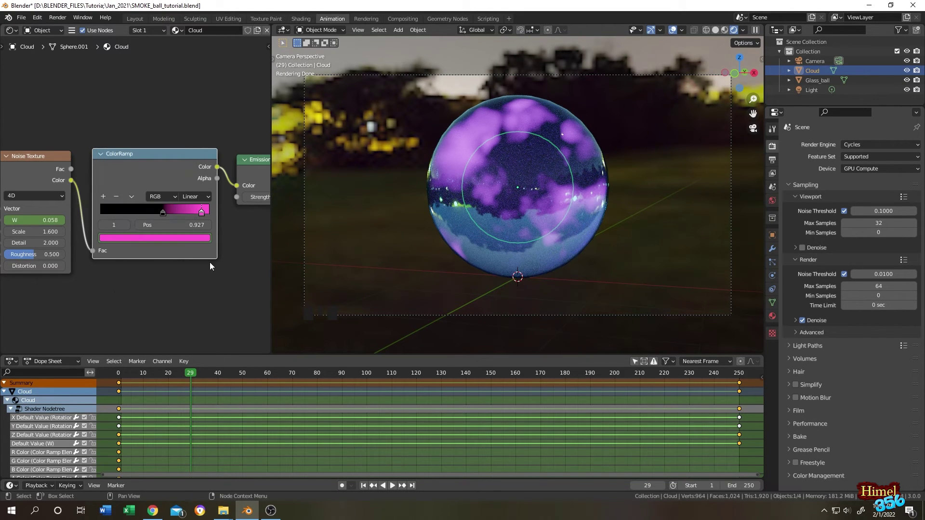
right_drag(178, 236, 178, 237)
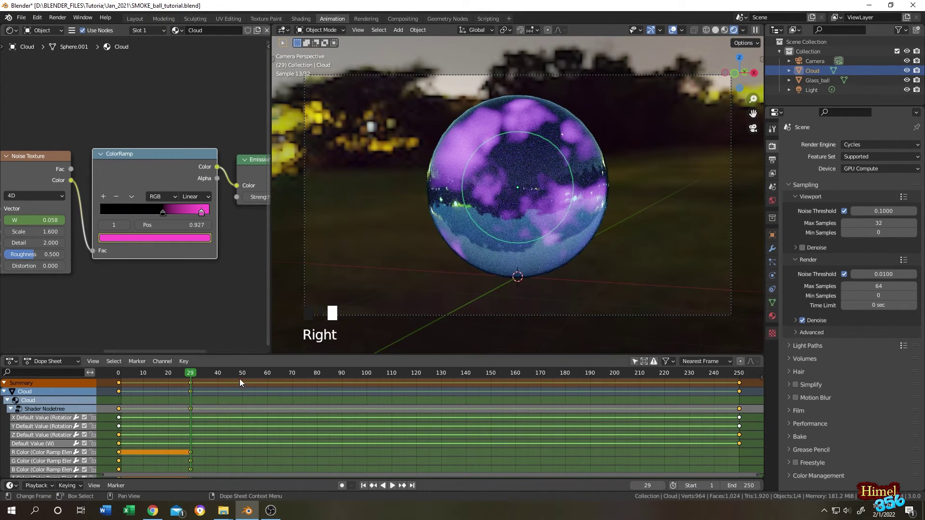
click(267, 373)
click(175, 238)
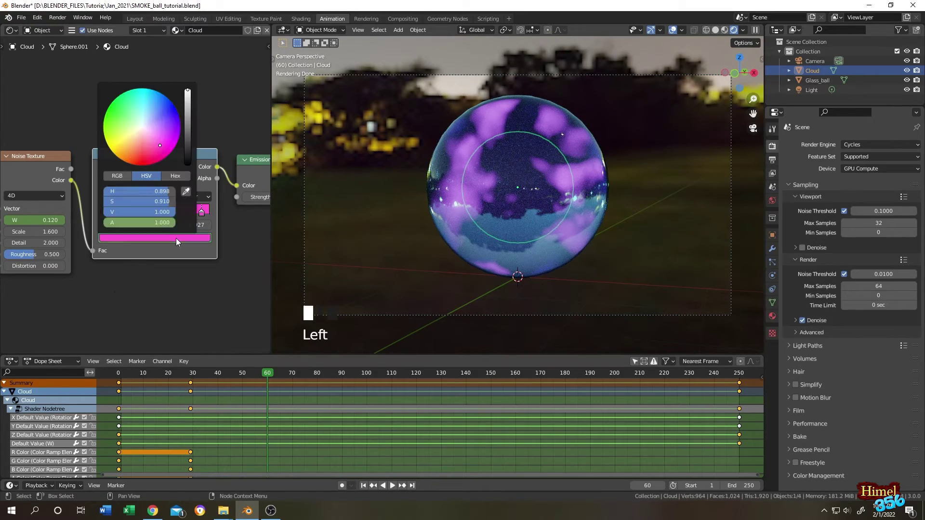
click(118, 108)
right_drag(175, 238, 168, 237)
- Keyframe the stop colour as cyan at frame 90 and pink at frame 120
click(342, 373)
click(175, 239)
click(416, 373)
click(166, 238)
click(166, 238)
click(124, 105)
- Keyframe the stop colour back to white at frame 160, then return to frame 0
click(515, 373)
click(166, 238)
click(149, 129)
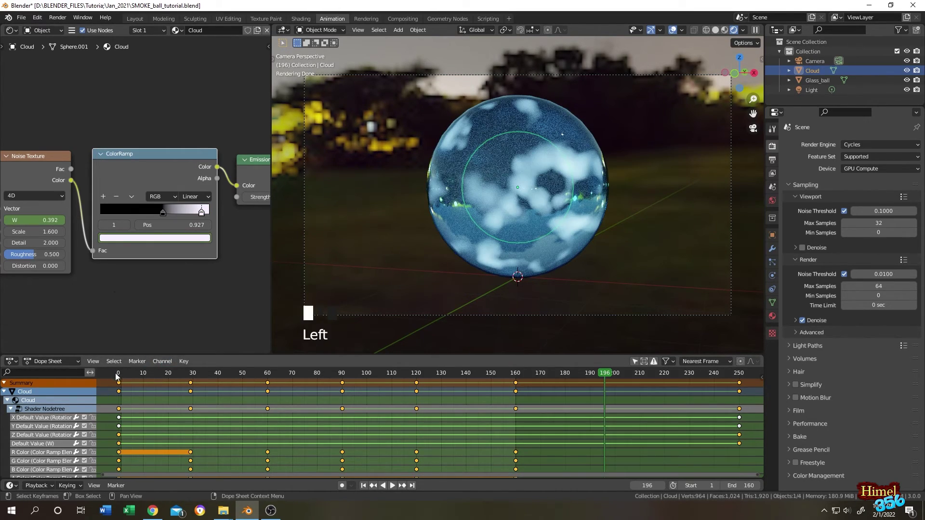
click(116, 377)
- Play back the colour animation, then render and close a test frame of the pink-clouded ball
key(space)
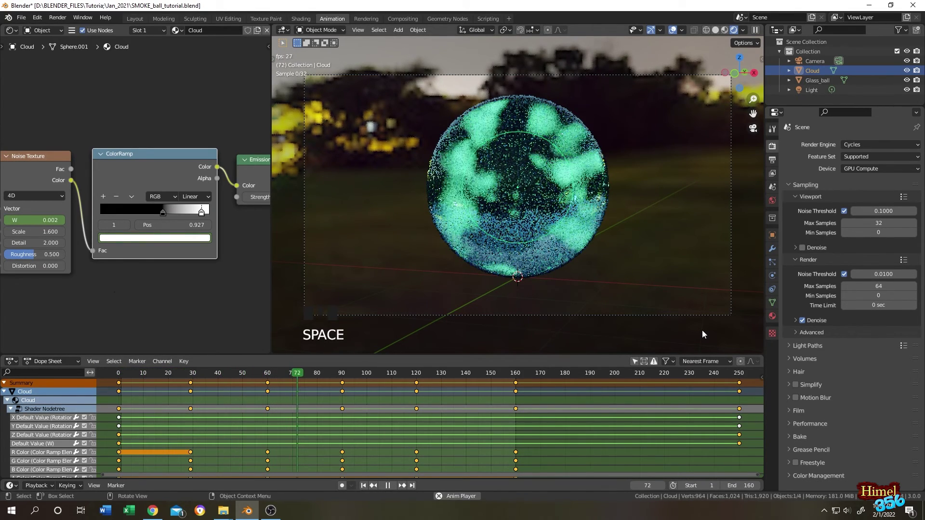
key(space)
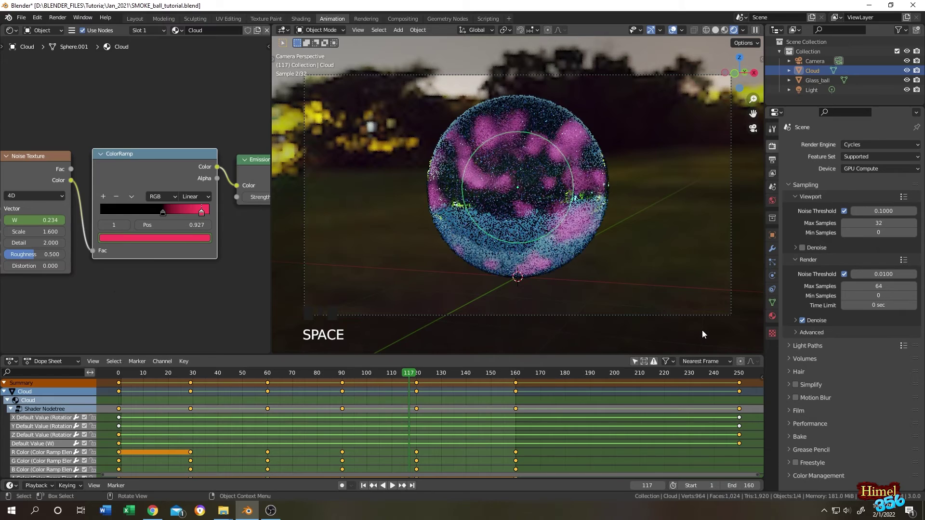
click(57, 17)
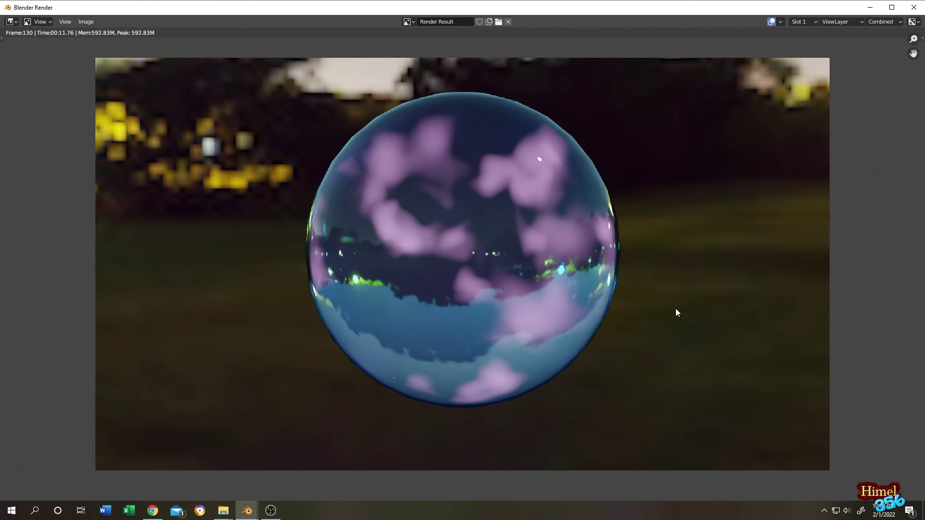
click(913, 7)
middle_click(626, 184)
middle_drag(625, 184, 654, 184)
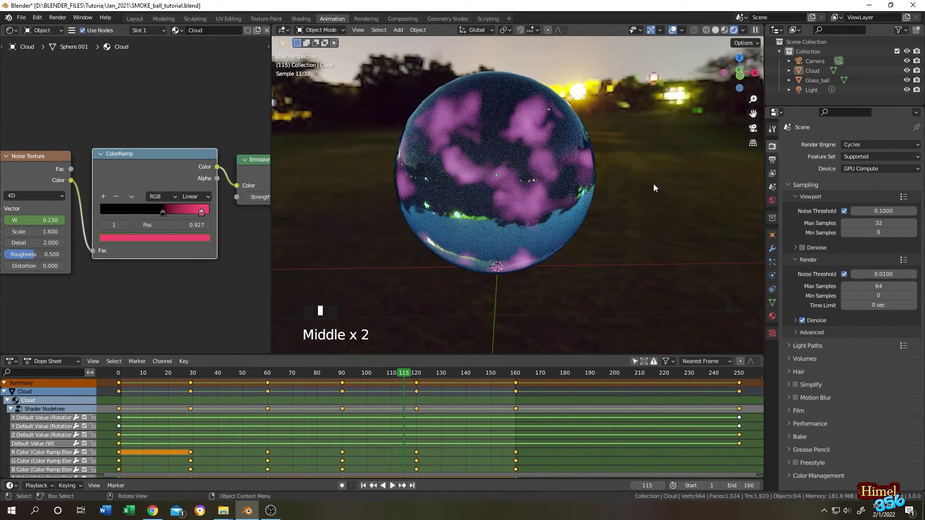
click(860, 146)
click(860, 155)
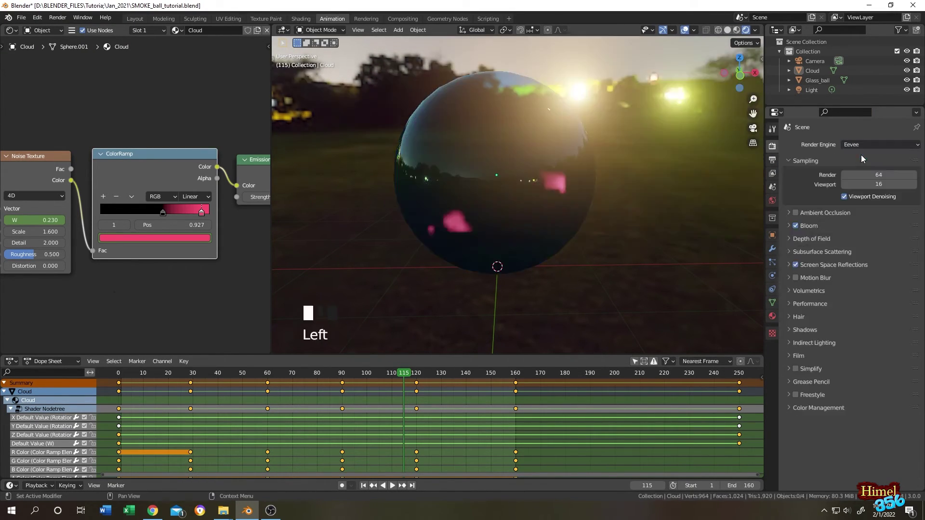
scroll(580, 183, down, 2)
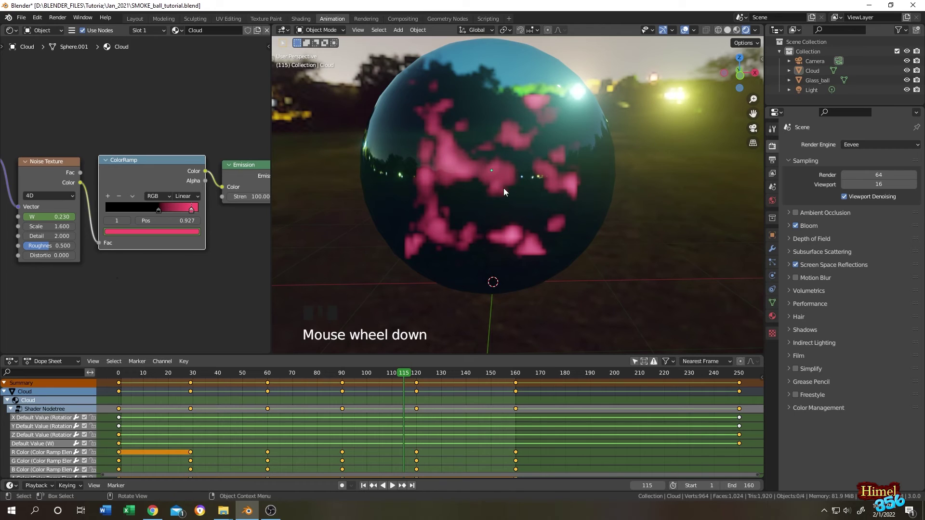
click(818, 72)
key(s)
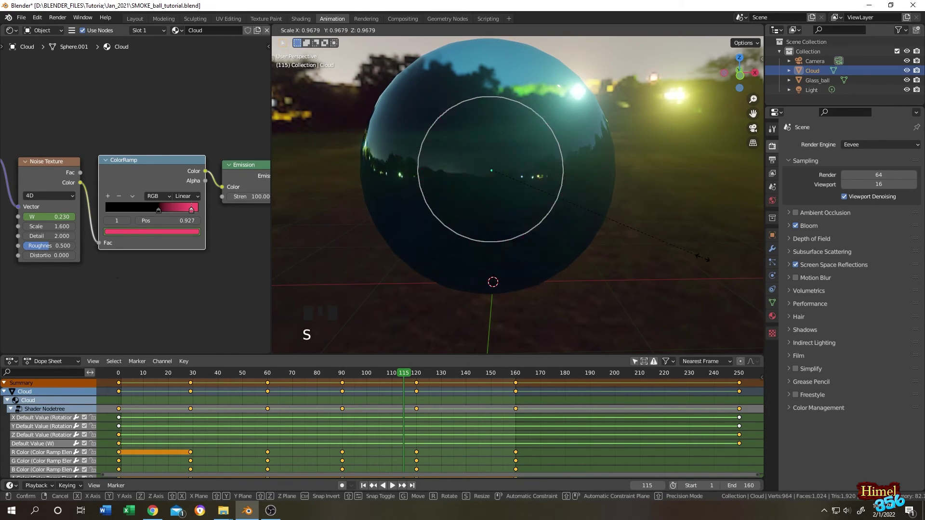
click(653, 199)
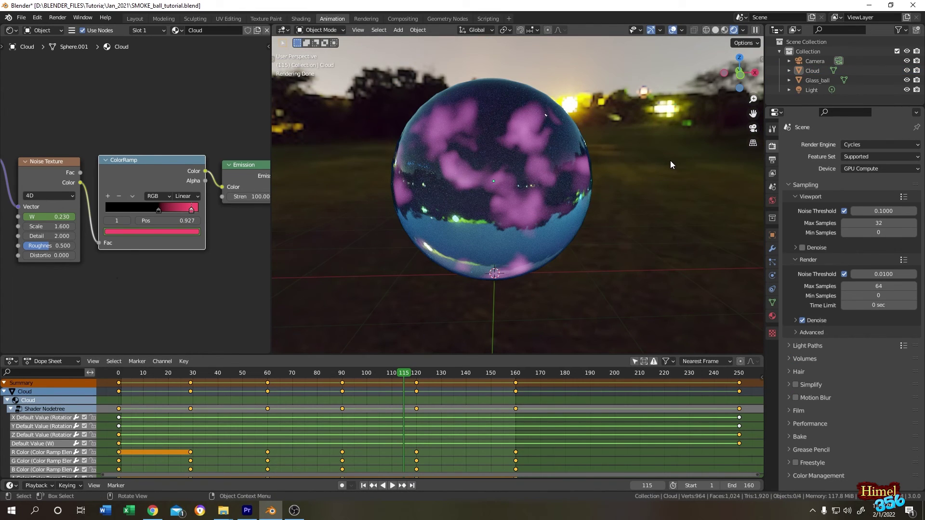
- Parent Cloud to Glass_ball with Object (Keep Transform), then nudge the ball to check it follows
click(820, 72)
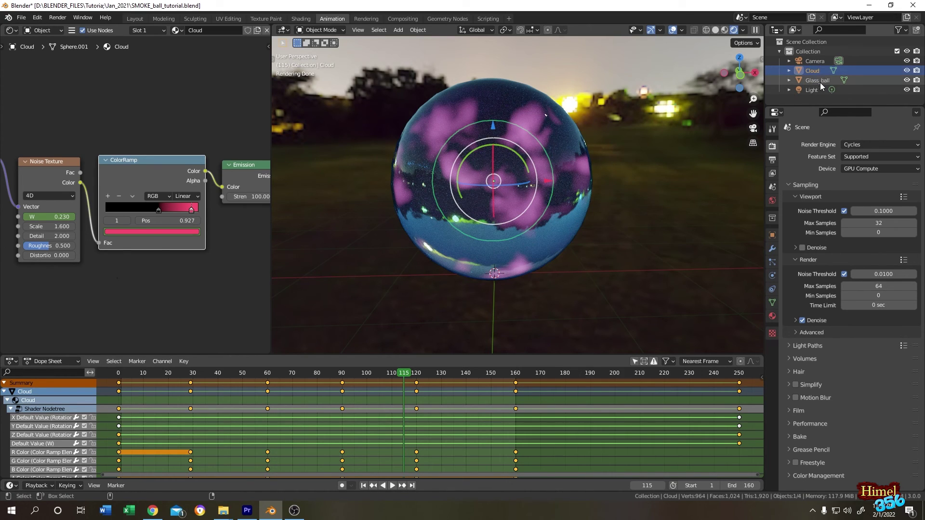
click(820, 81)
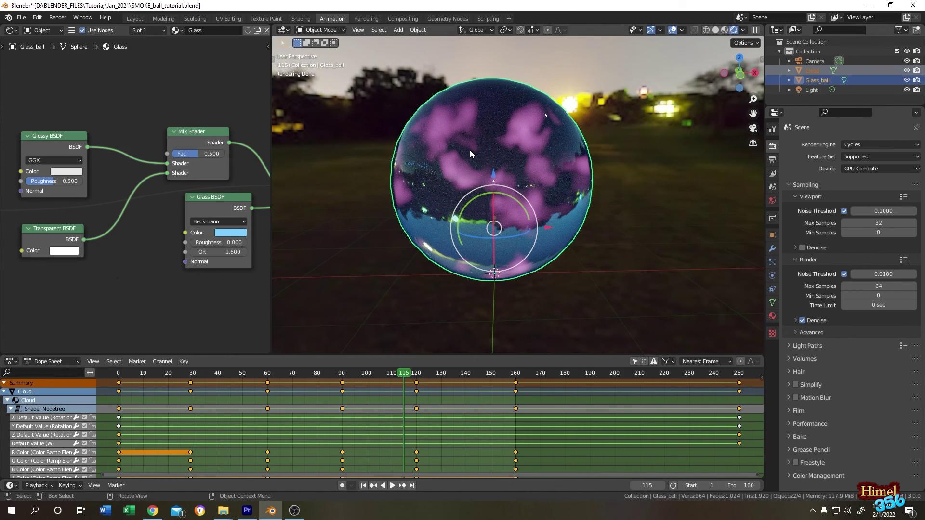
key(ctrl+p)
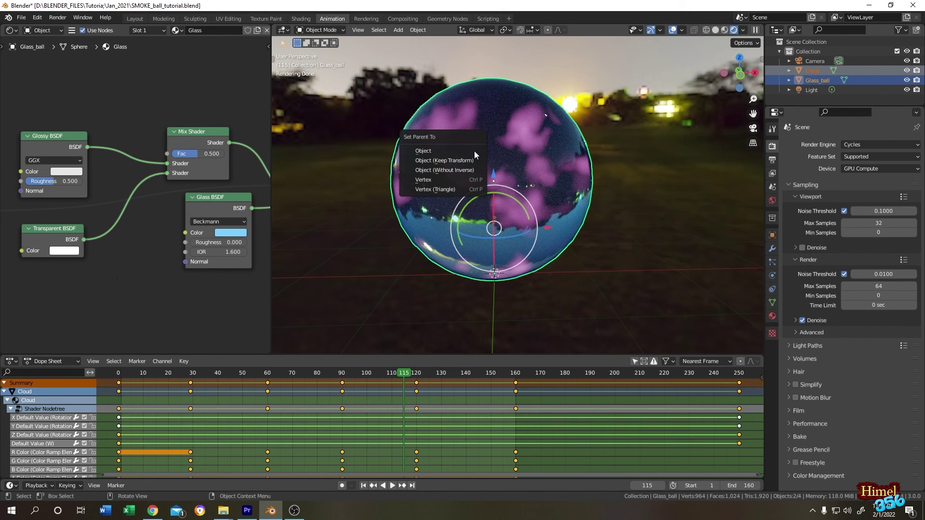
click(470, 160)
mouse_move(495, 232)
mouse_down()
mouse_move(479, 187)
mouse_move(510, 187)
mouse_move(525, 205)
mouse_move(497, 208)
mouse_move(492, 221)
mouse_up()
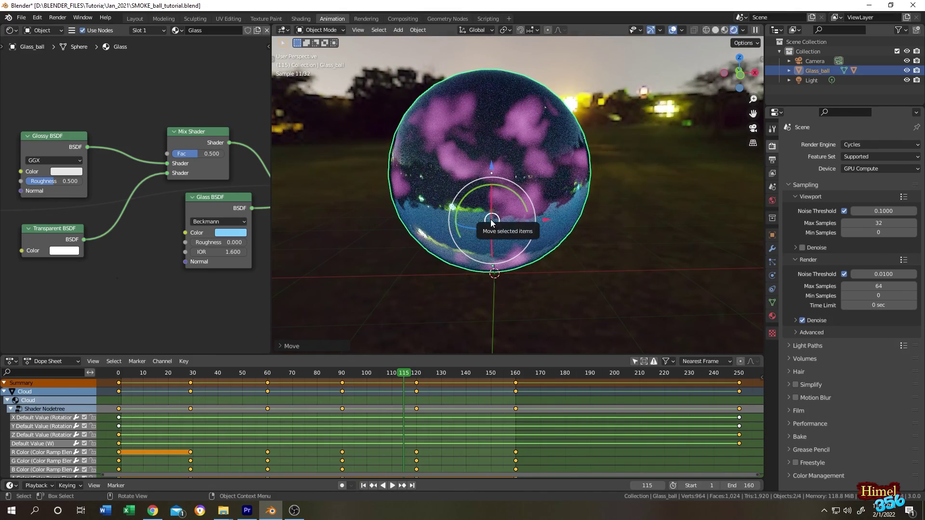